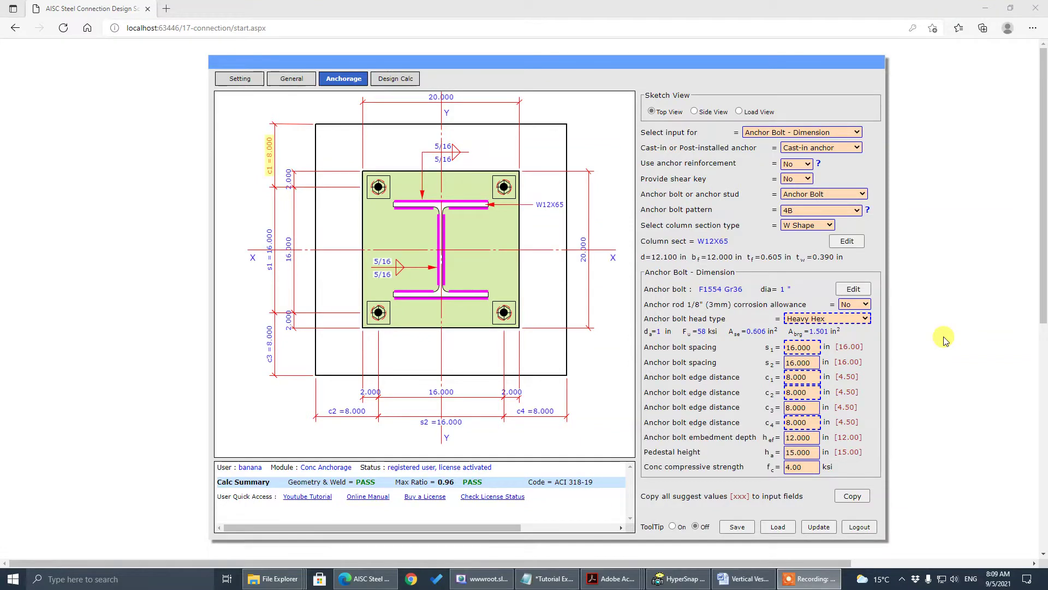
# Step: Bring the Vertical Vessel Working Sheet PDF in front of the anchorage design page
pyautogui.click(676, 475)
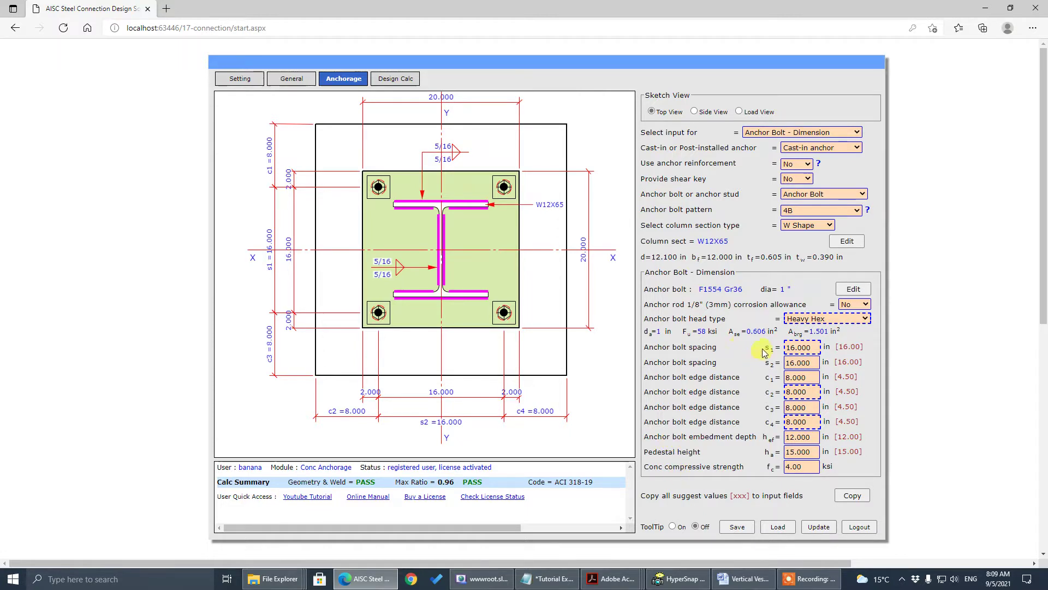
pyautogui.click(611, 578)
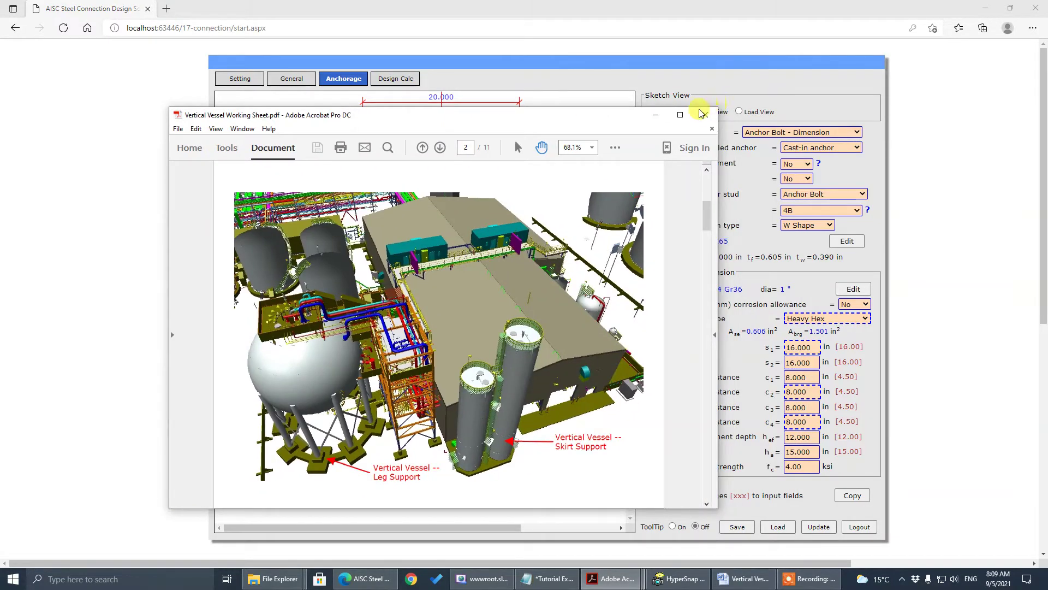
# Step: Maximize Acrobat so page 2 of the working sheet fills the screen
pyautogui.click(679, 112)
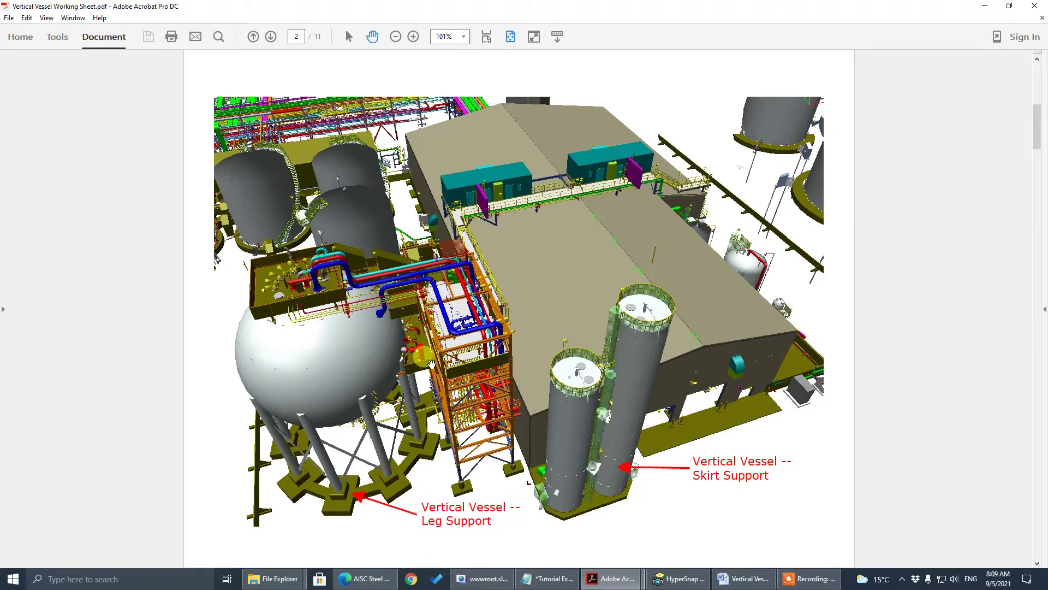
# Step: Review the working sheet up to page 3's skirt-support example values, then return to CivilBay
pyautogui.scroll(10, 567, 317)
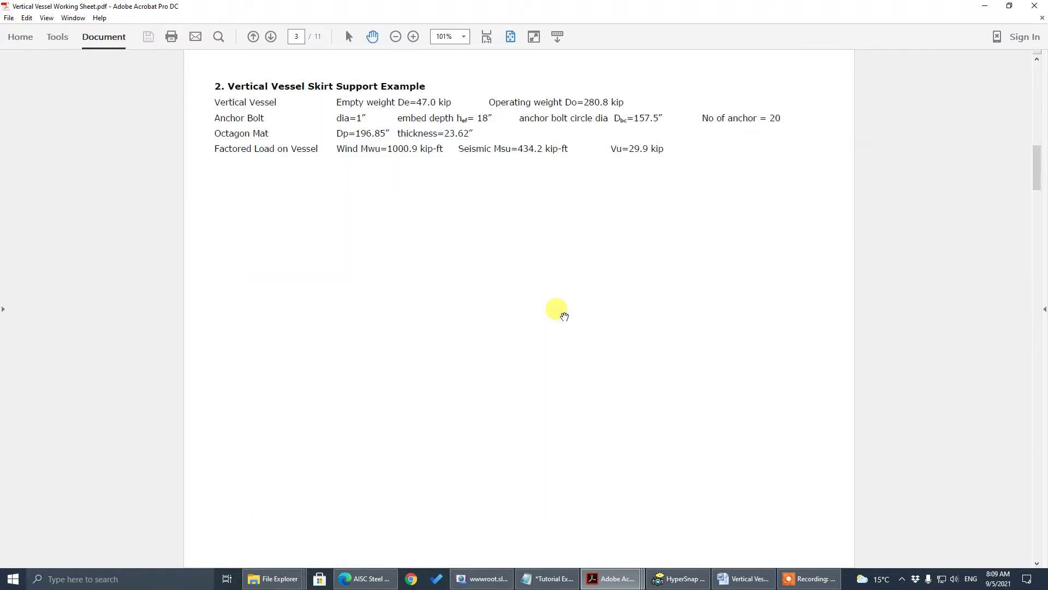
pyautogui.scroll(-10, 576, 323)
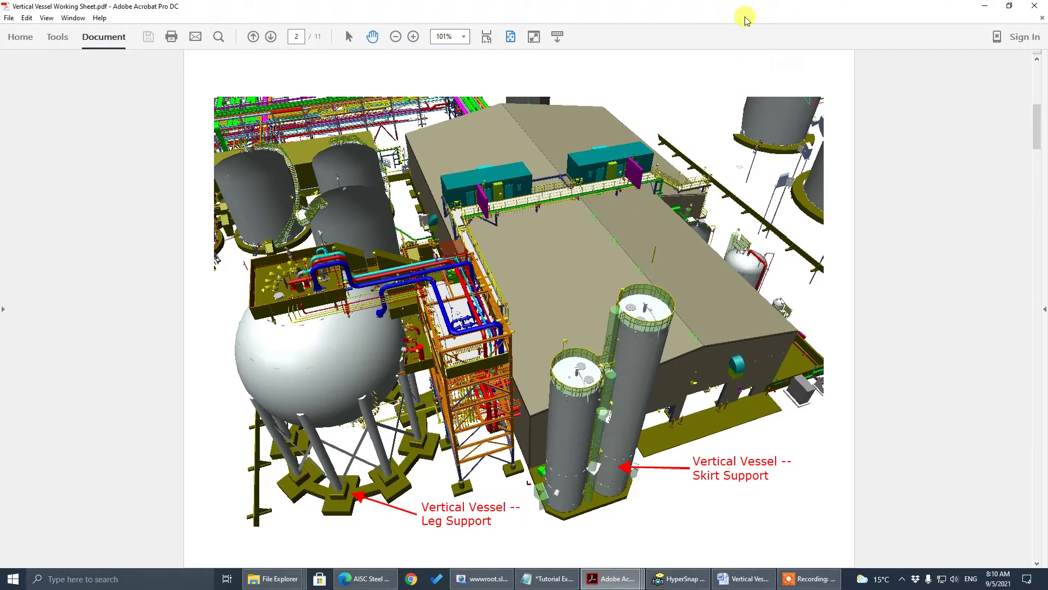
pyautogui.click(1037, 328)
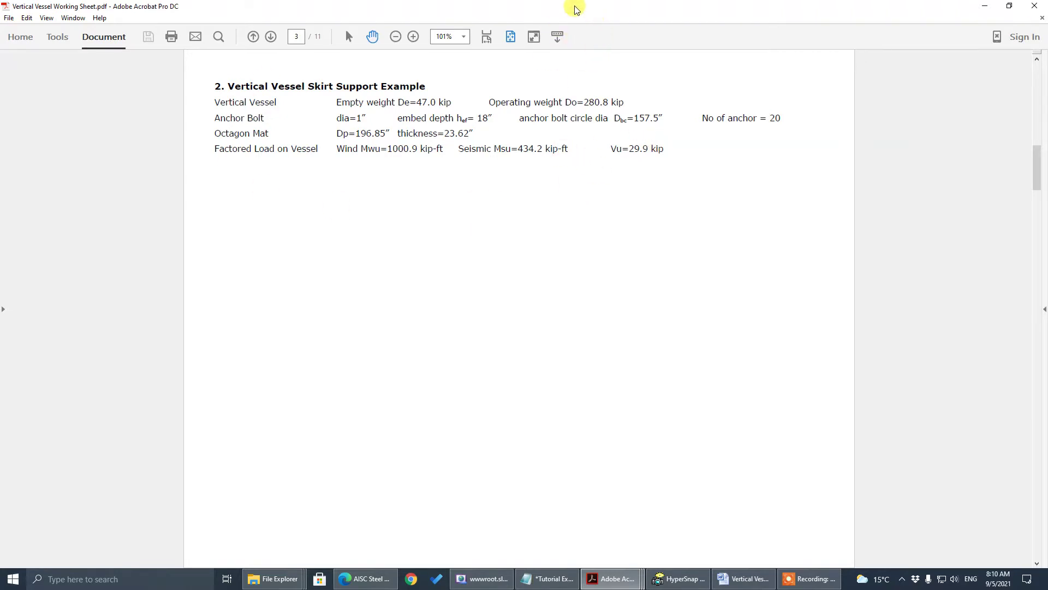
pyautogui.hotkey('alt', 'Tab')
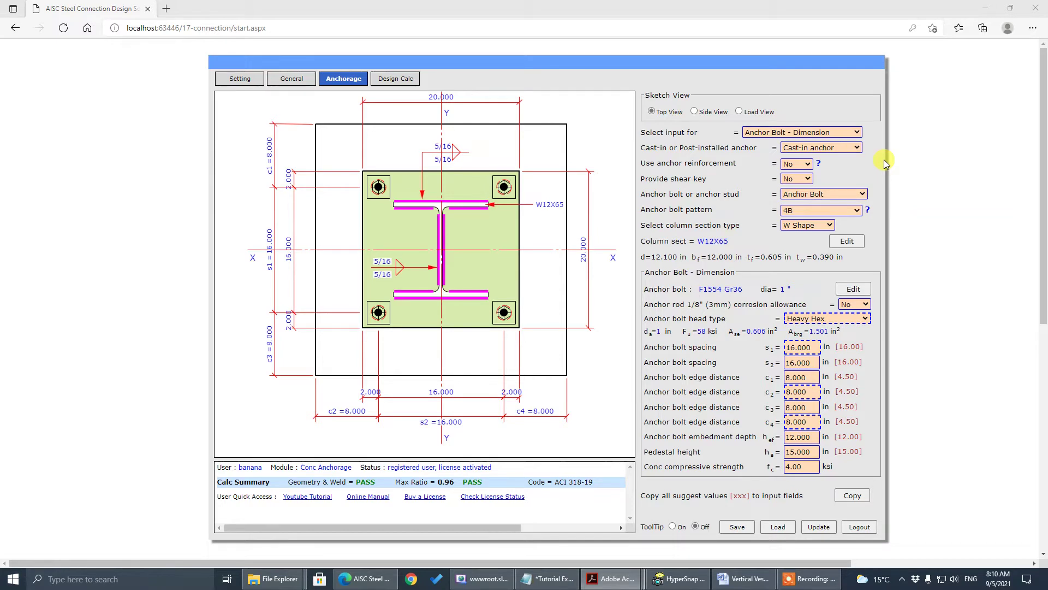
# Step: Choose Vertical Vessel Support Input with the Ver Vessel - Skirt Support type
pyautogui.click(855, 132)
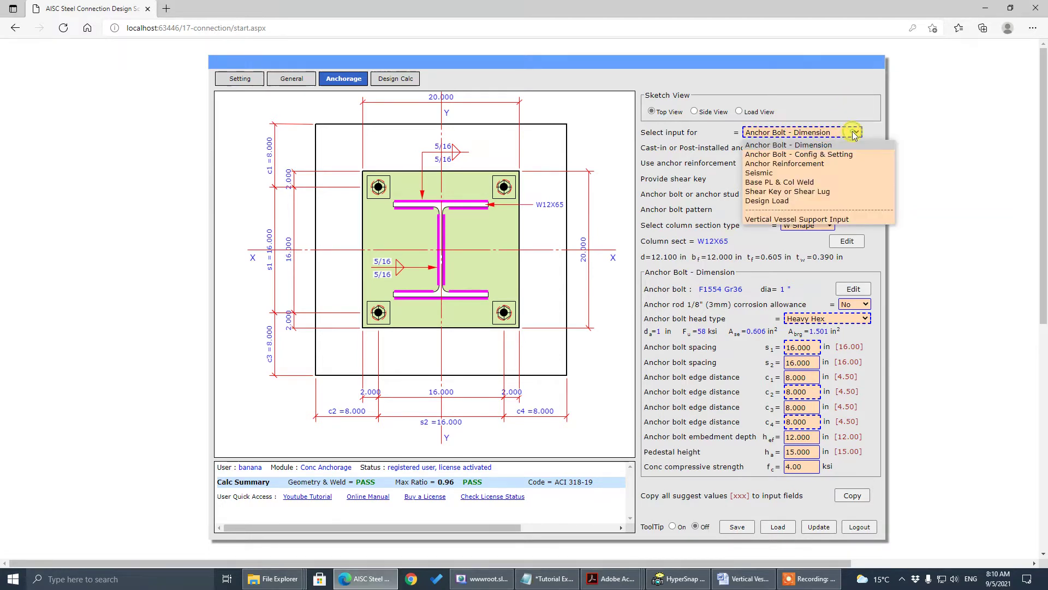
pyautogui.click(848, 220)
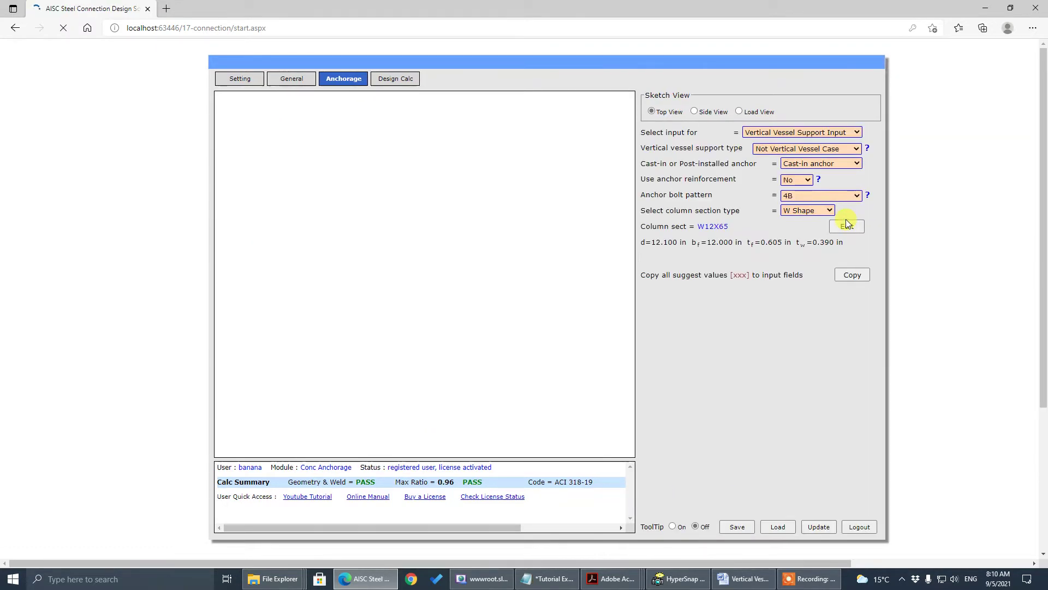
pyautogui.click(839, 151)
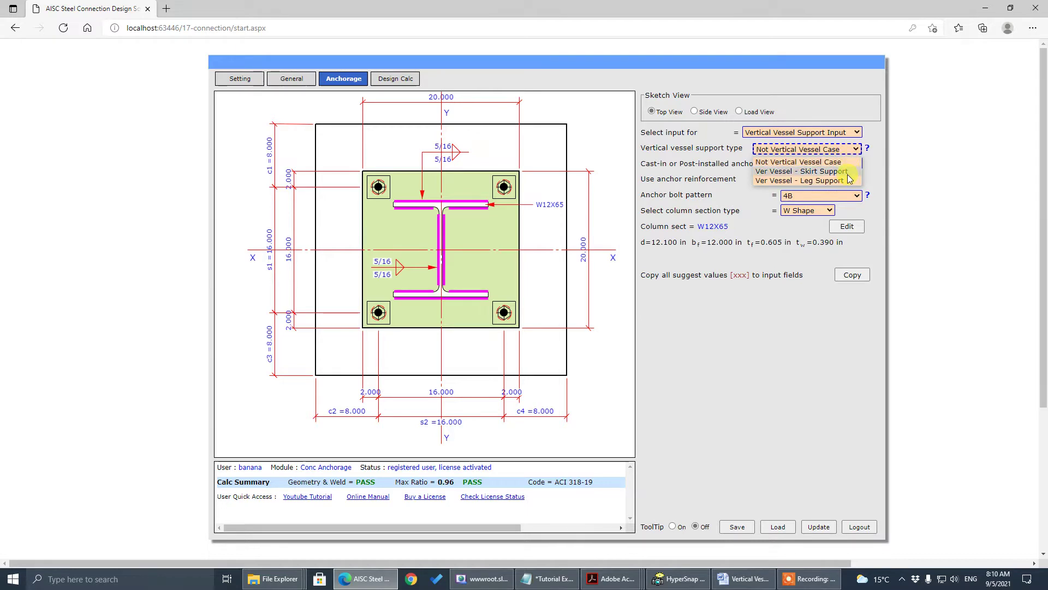
pyautogui.click(847, 173)
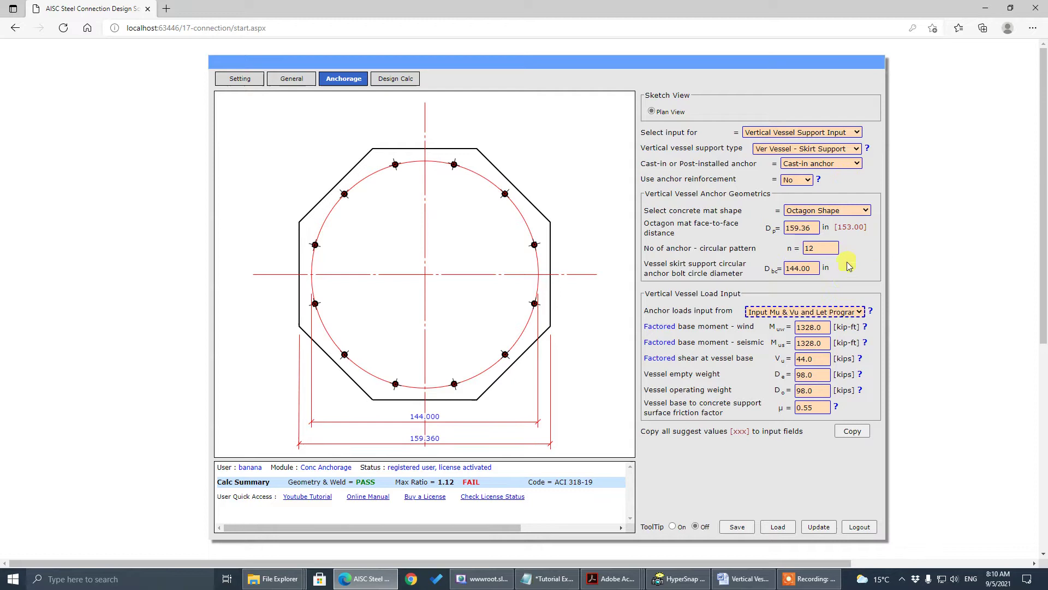
# Step: Enter 47.0 kips empty and 280.8 kips operating weight, then update (ratio 1.27, FAIL)
pyautogui.click(826, 374)
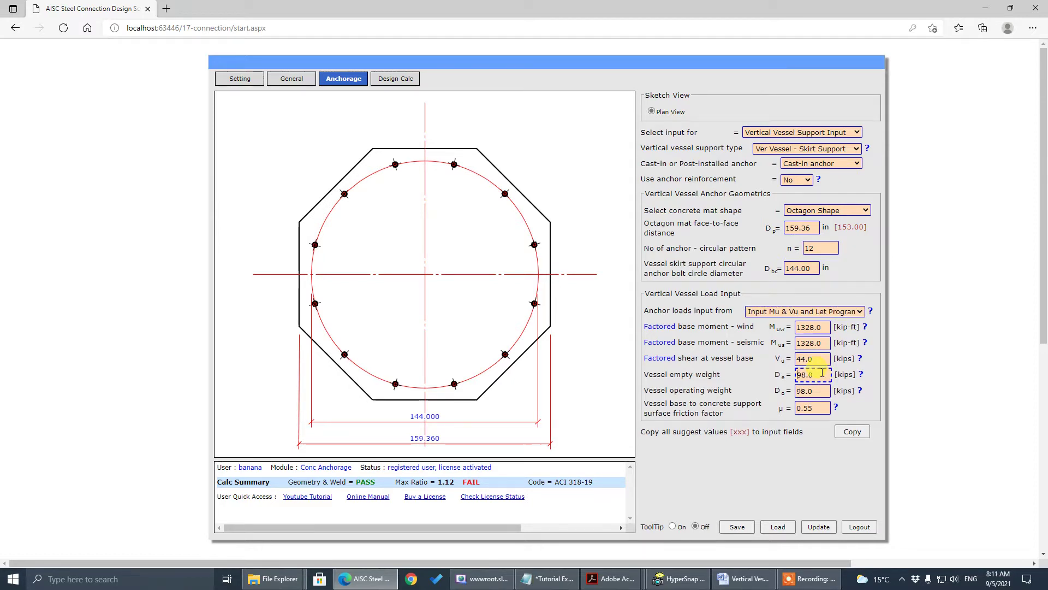
pyautogui.doubleClick(825, 374)
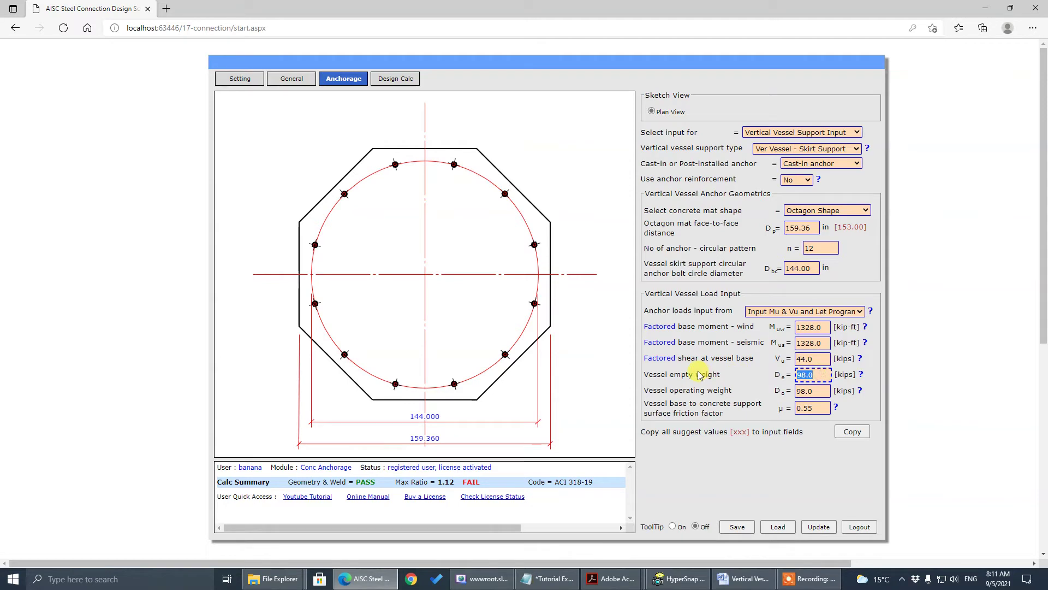
pyautogui.write('47')
pyautogui.press('Tab')
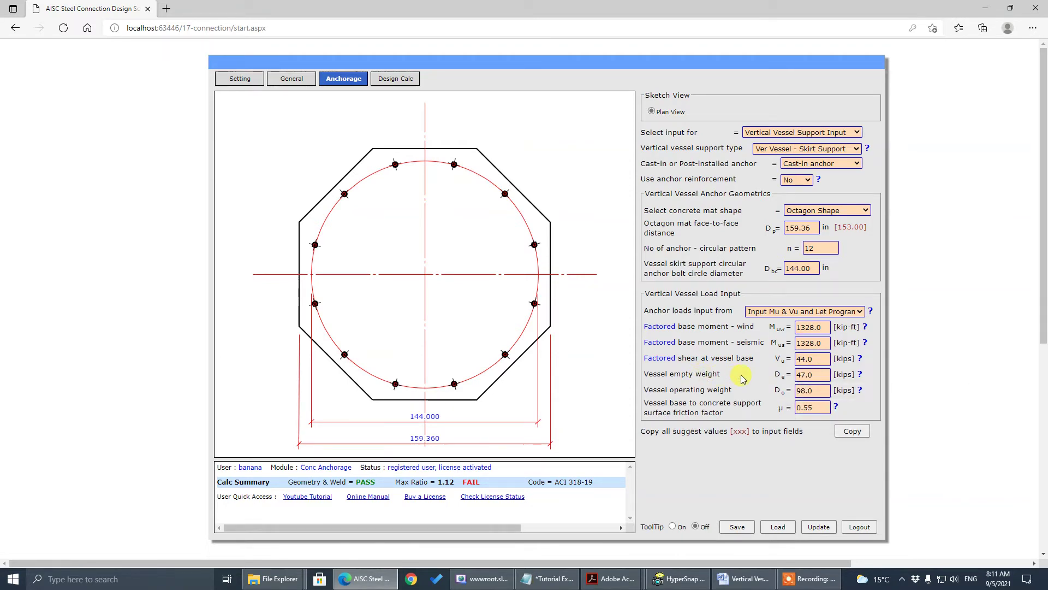
pyautogui.click(799, 391)
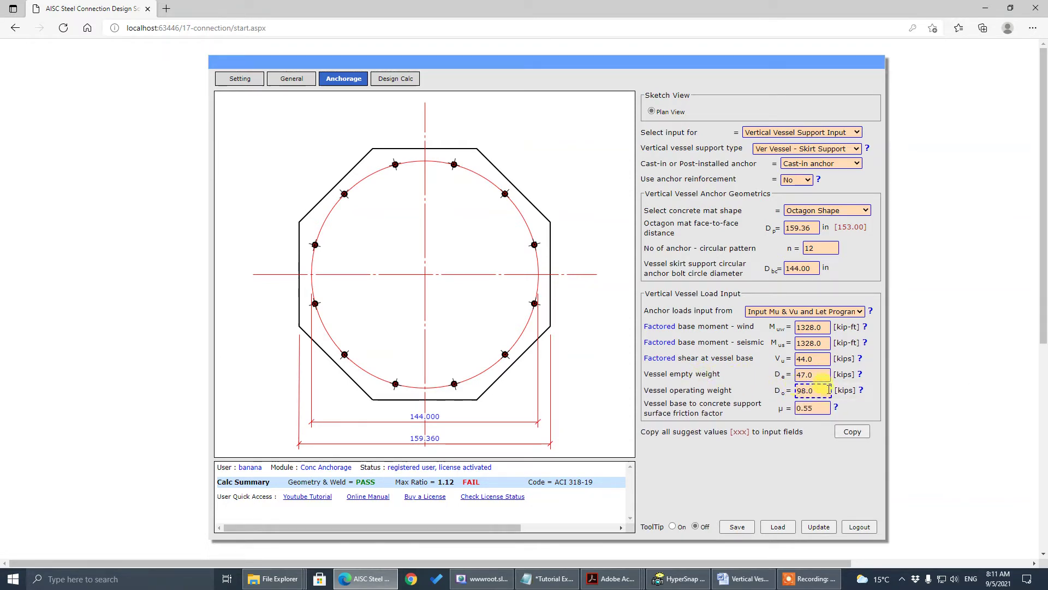
pyautogui.doubleClick(824, 390)
pyautogui.write('2')
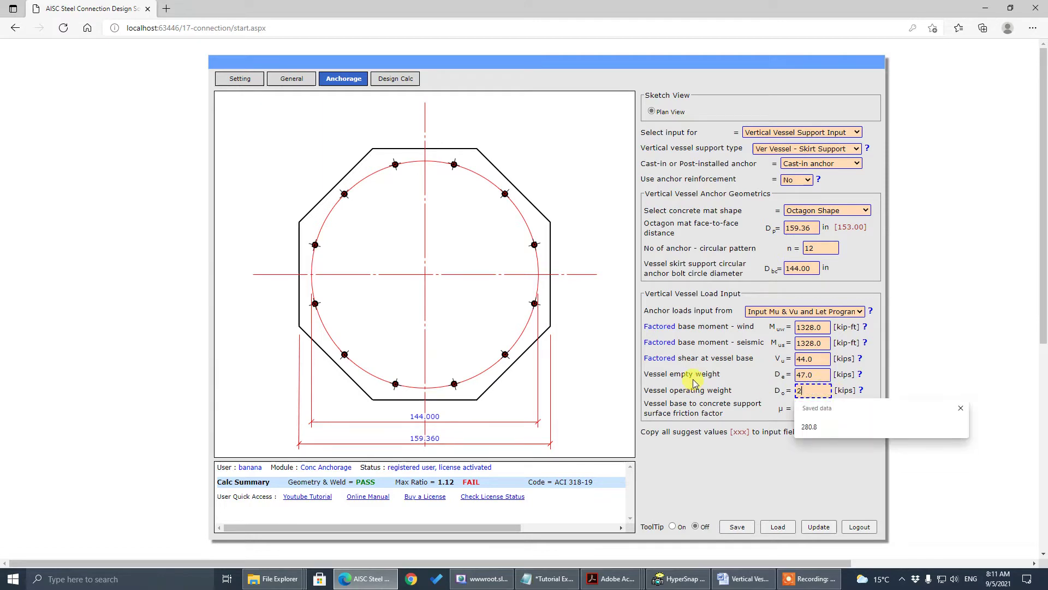
pyautogui.write('80.8')
pyautogui.press('Tab')
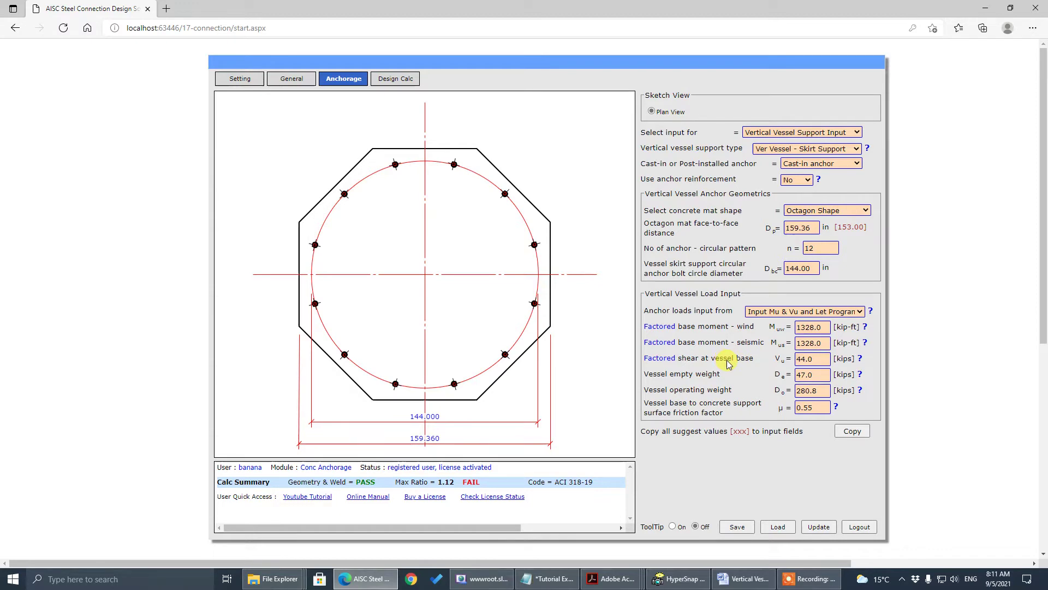
pyautogui.click(818, 526)
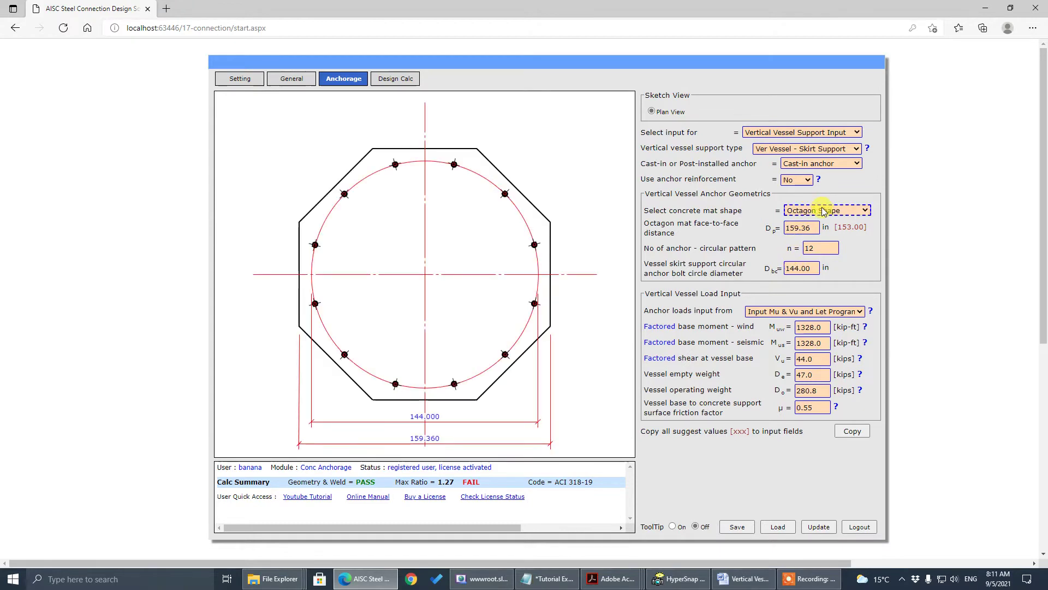
# Step: Under Anchor Bolt - Dimension, set the embedment depth hef to 18 in
pyautogui.click(854, 133)
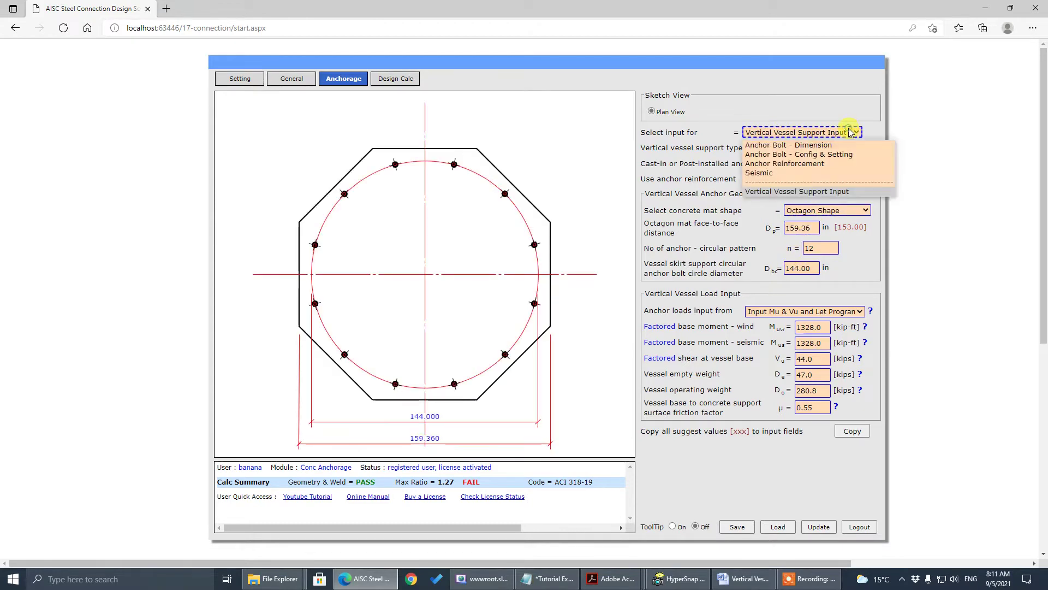
pyautogui.click(844, 146)
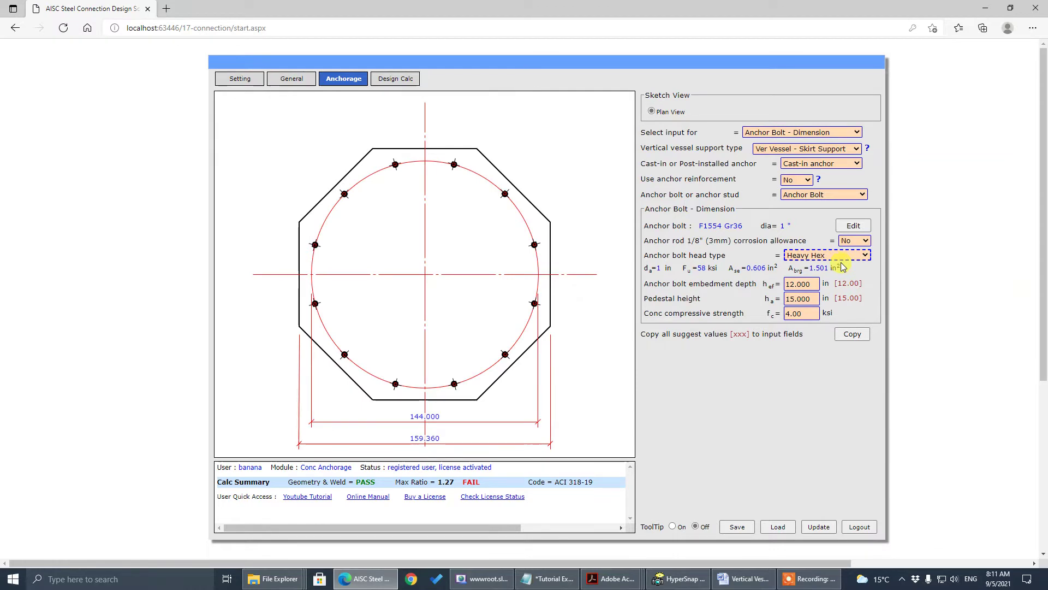
pyautogui.click(843, 268)
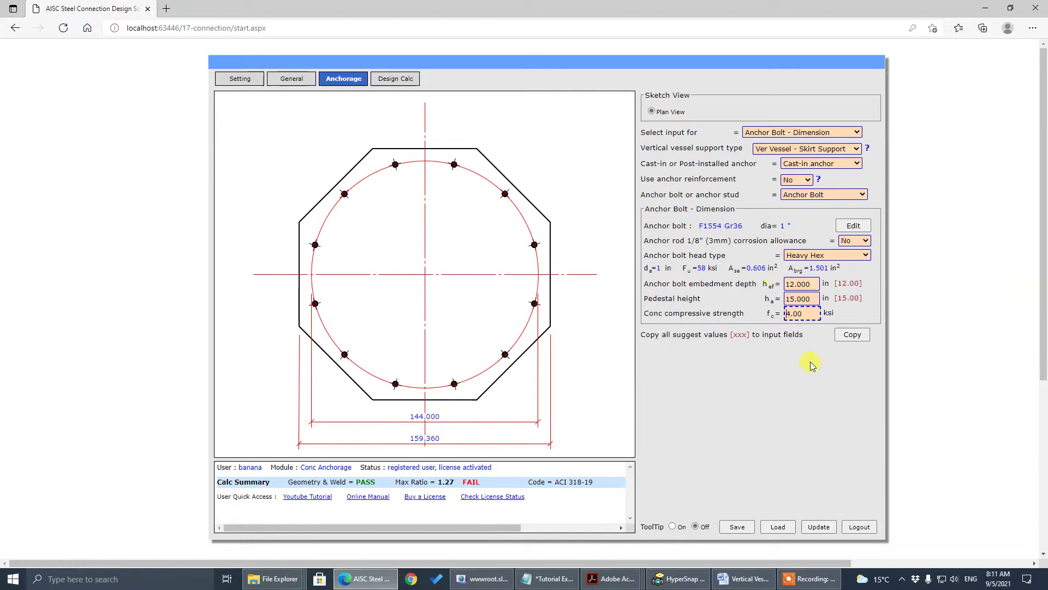
pyautogui.click(811, 298)
pyautogui.hotkey('shift', 'Tab')
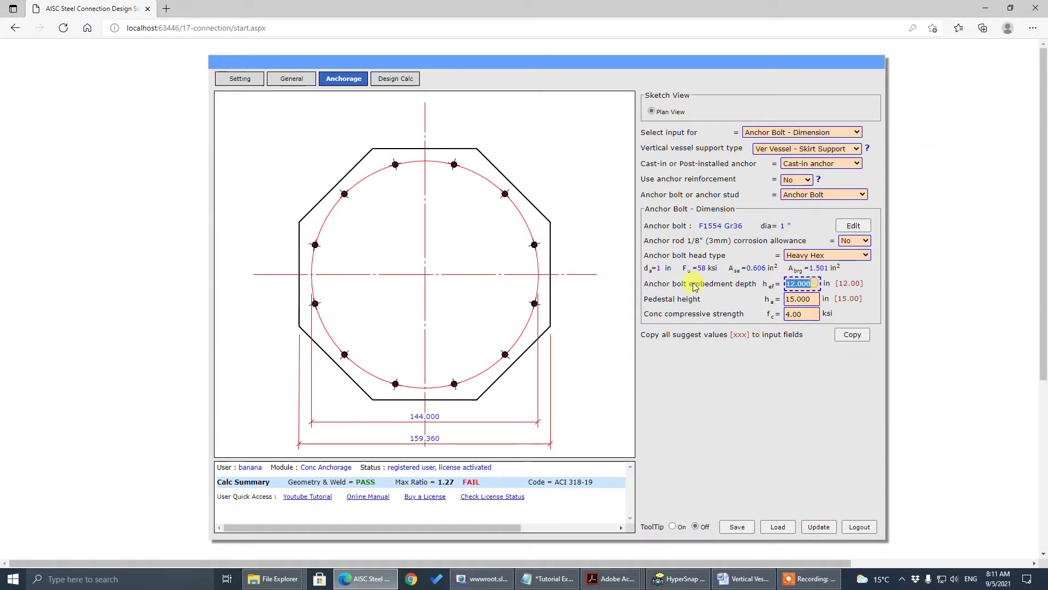
pyautogui.write('18')
pyautogui.click(696, 280)
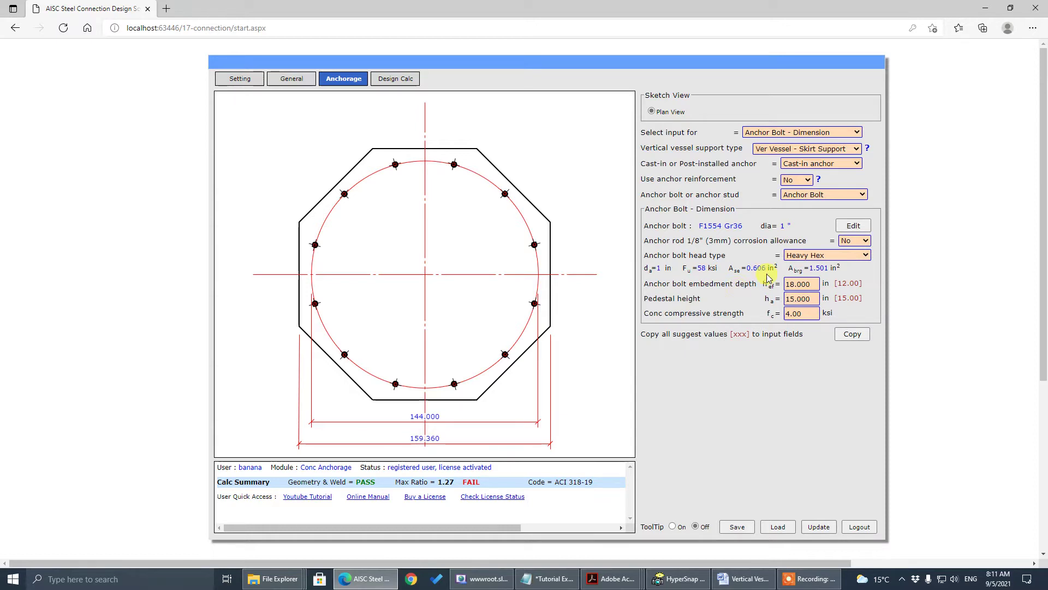
# Step: Recalculate with the 18 in embedment; the max ratio stays 1.27, failing
pyautogui.click(832, 133)
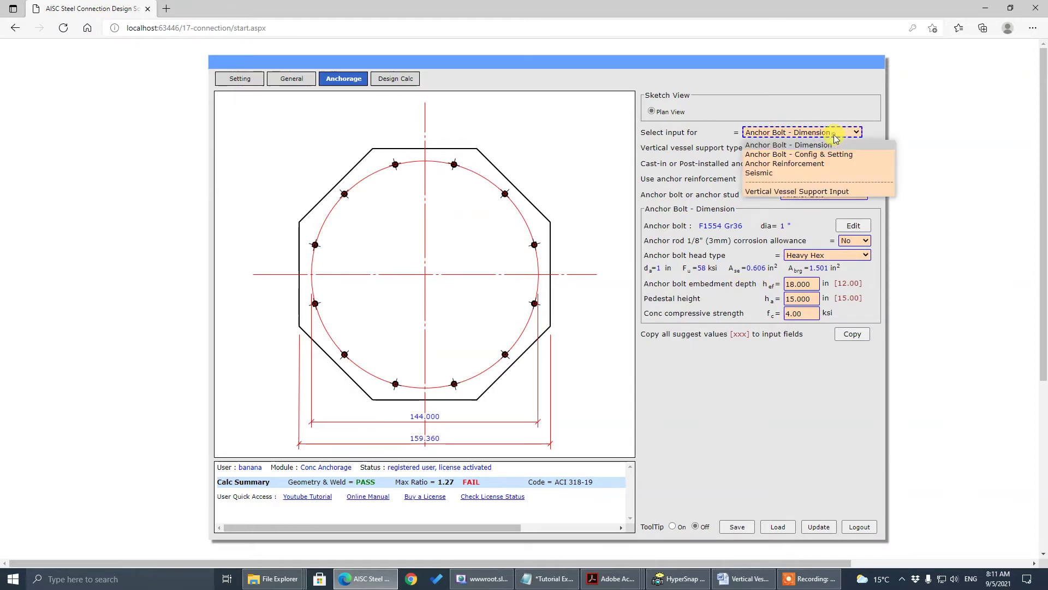
pyautogui.click(819, 526)
pyautogui.click(819, 526)
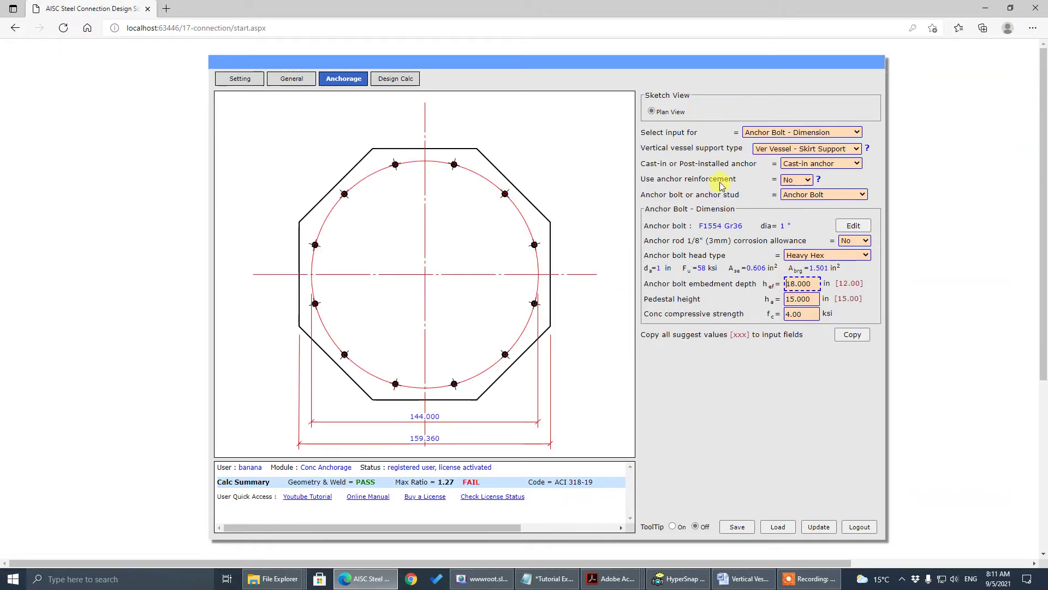
pyautogui.click(827, 133)
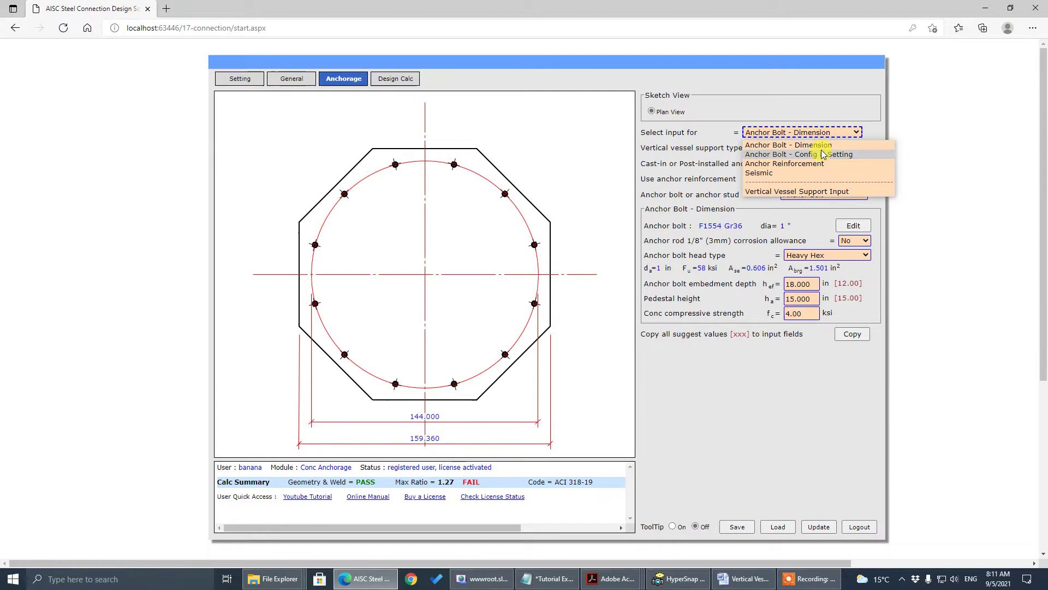
# Step: Back in vessel support inputs, set a 157.5 in bolt circle with 20 anchors
pyautogui.click(822, 190)
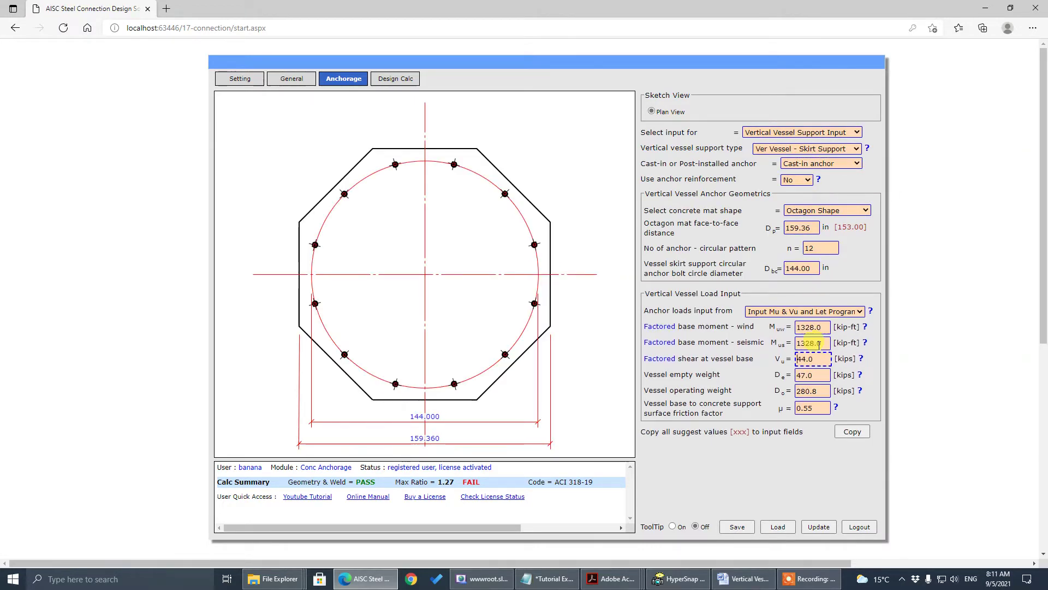
pyautogui.moveTo(816, 268); pyautogui.dragTo(682, 276)
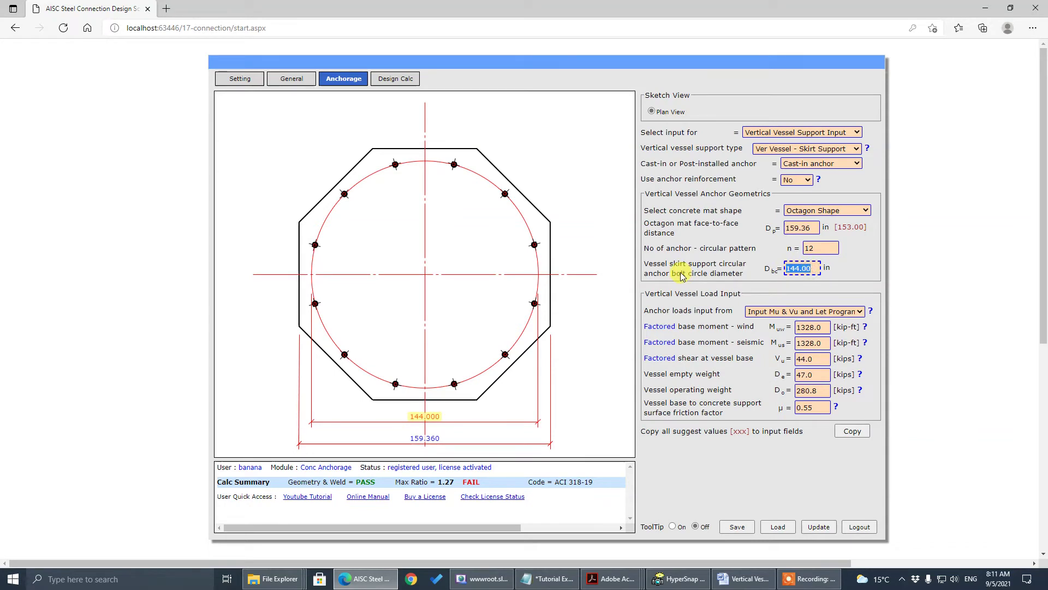
pyautogui.write('15')
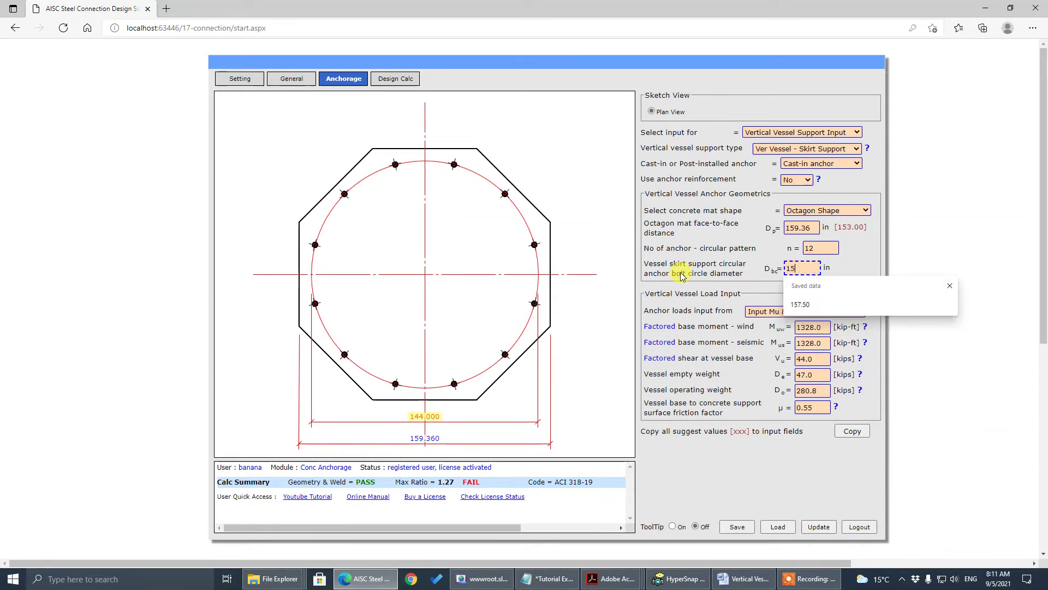
pyautogui.write('7.5')
pyautogui.click(708, 256)
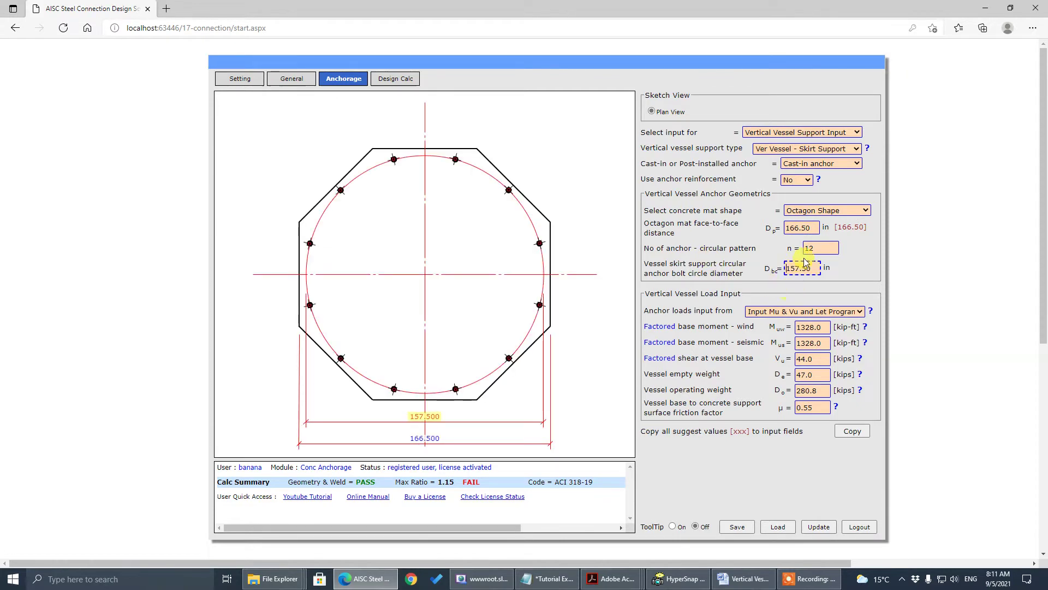
pyautogui.doubleClick(807, 249)
pyautogui.write('20')
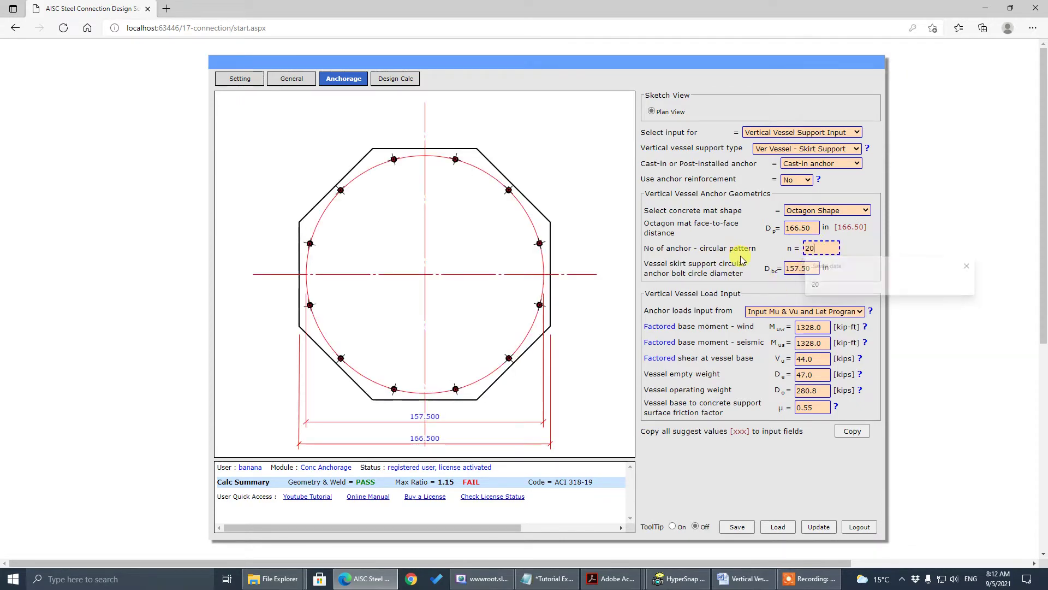
pyautogui.click(742, 260)
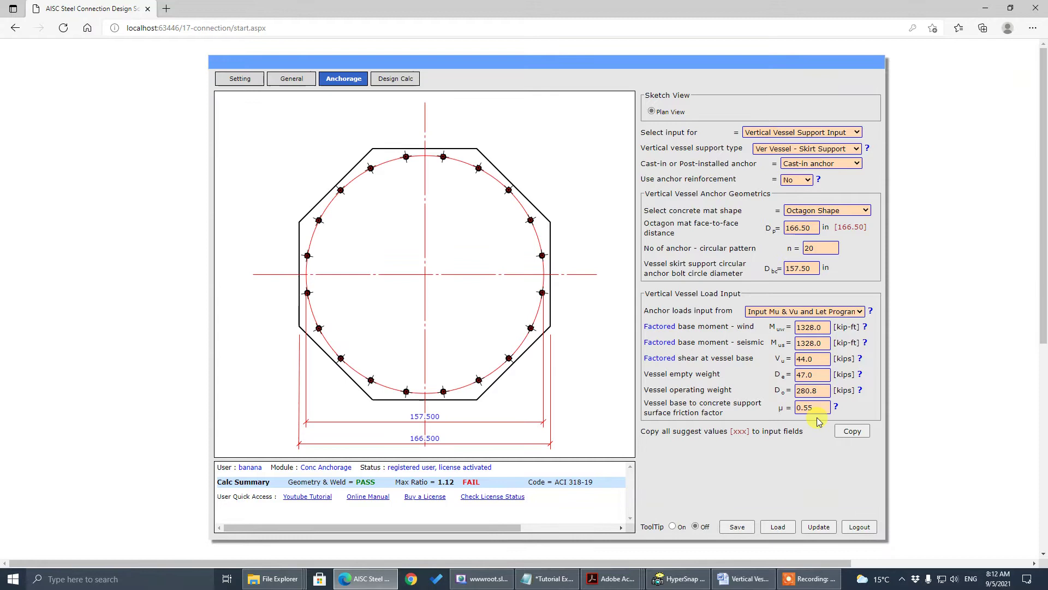
pyautogui.click(806, 267)
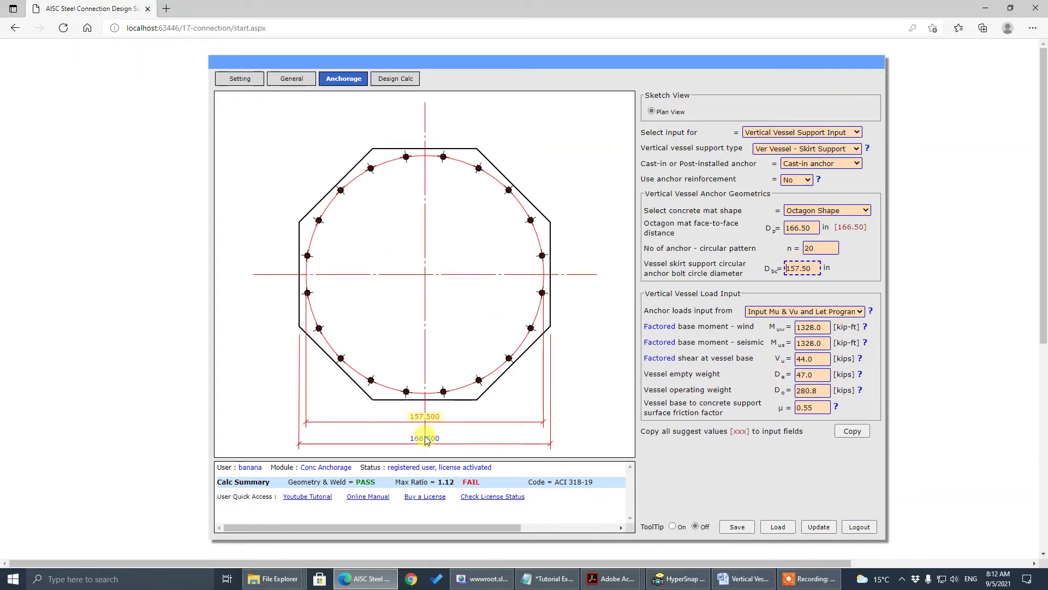
# Step: Begin replacing the mat face-to-face distance by typing 196
pyautogui.click(792, 229)
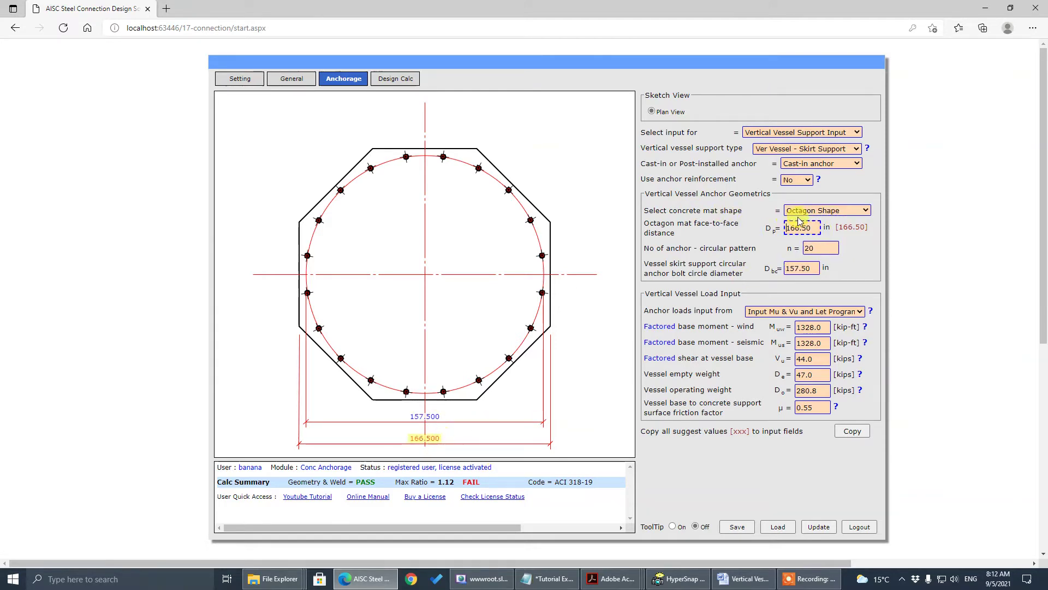
pyautogui.moveTo(814, 228); pyautogui.dragTo(688, 235)
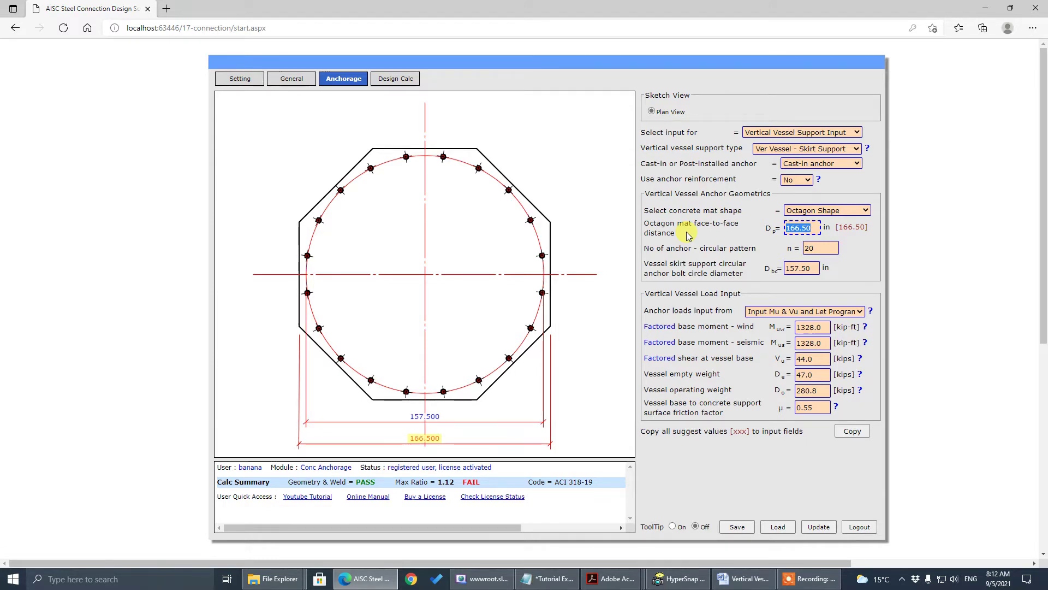
pyautogui.write('1')
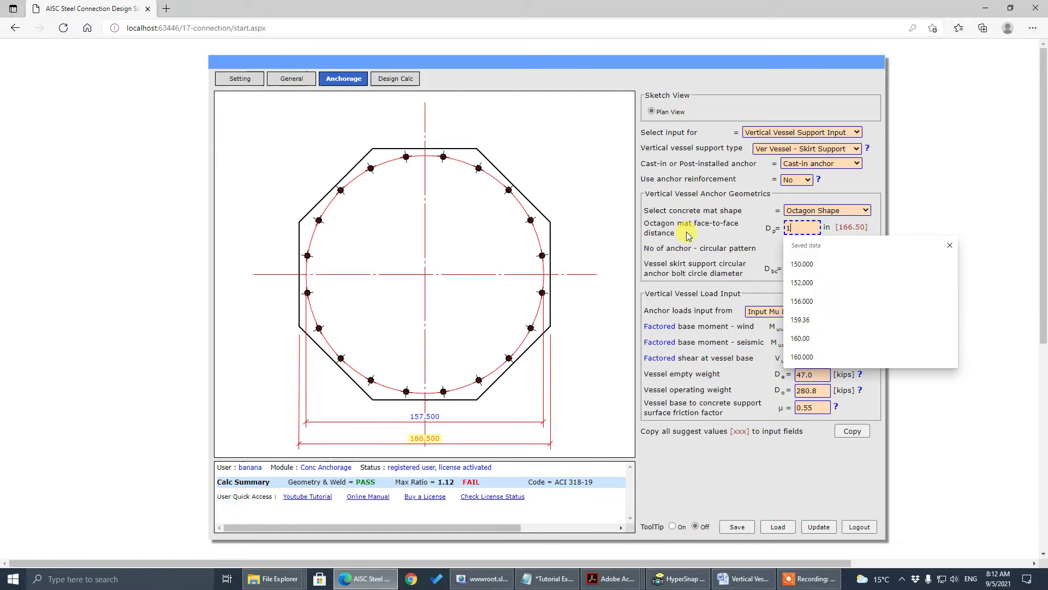
pyautogui.write('96.8')
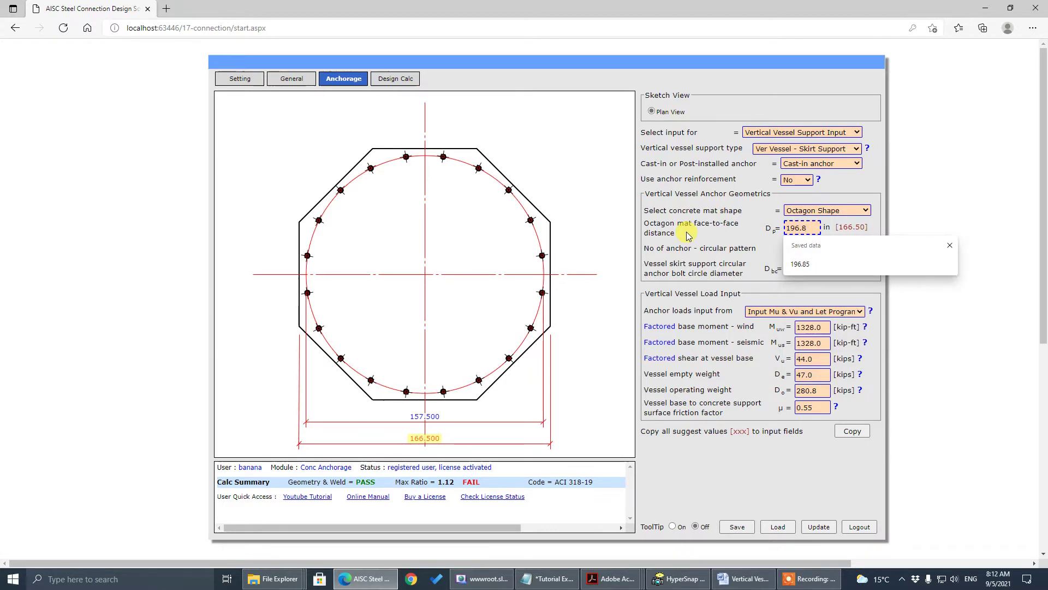
# Step: Accept 196.85 in as the mat distance and recalculate to max ratio 0.69, PASS
pyautogui.press('Down')
pyautogui.press('Return')
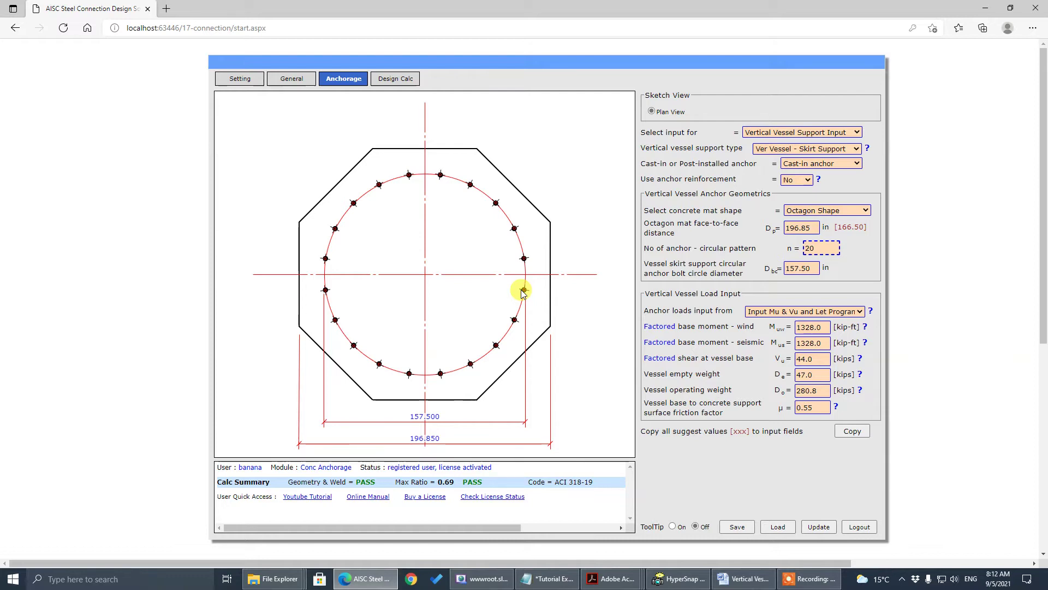
pyautogui.click(844, 145)
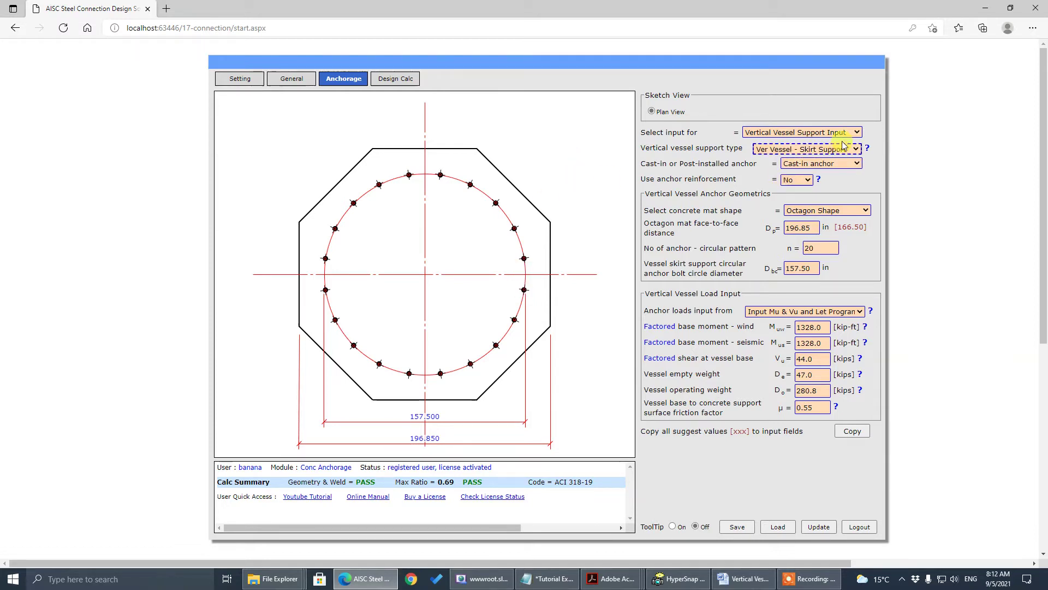
pyautogui.click(845, 133)
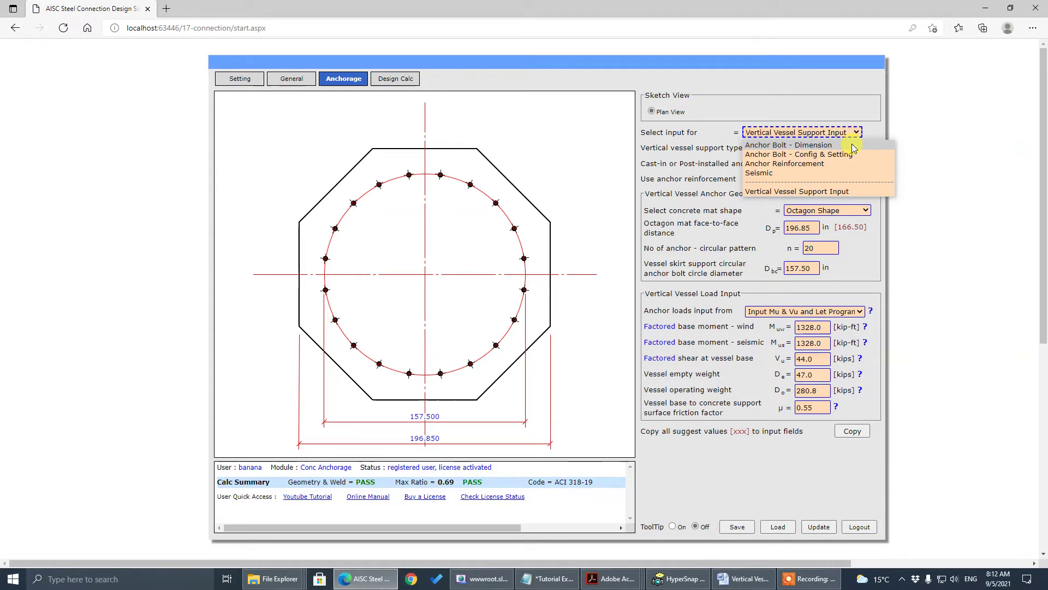
# Step: In Anchor Bolt - Config & Setting, give the bolts sleeves 3.000 in wide, 10.000 in high
pyautogui.click(851, 155)
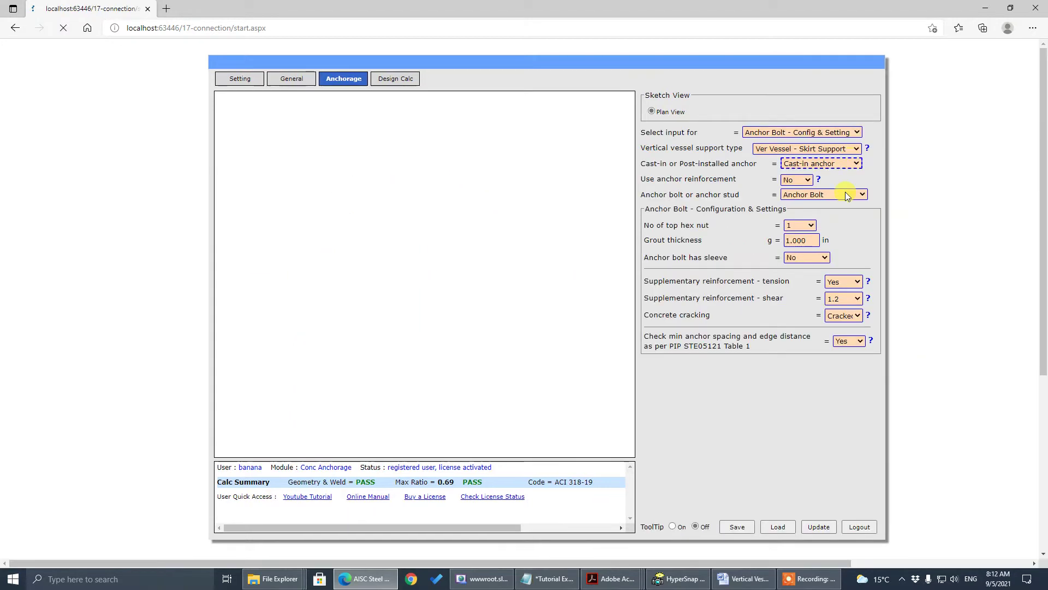
pyautogui.click(804, 265)
pyautogui.click(809, 266)
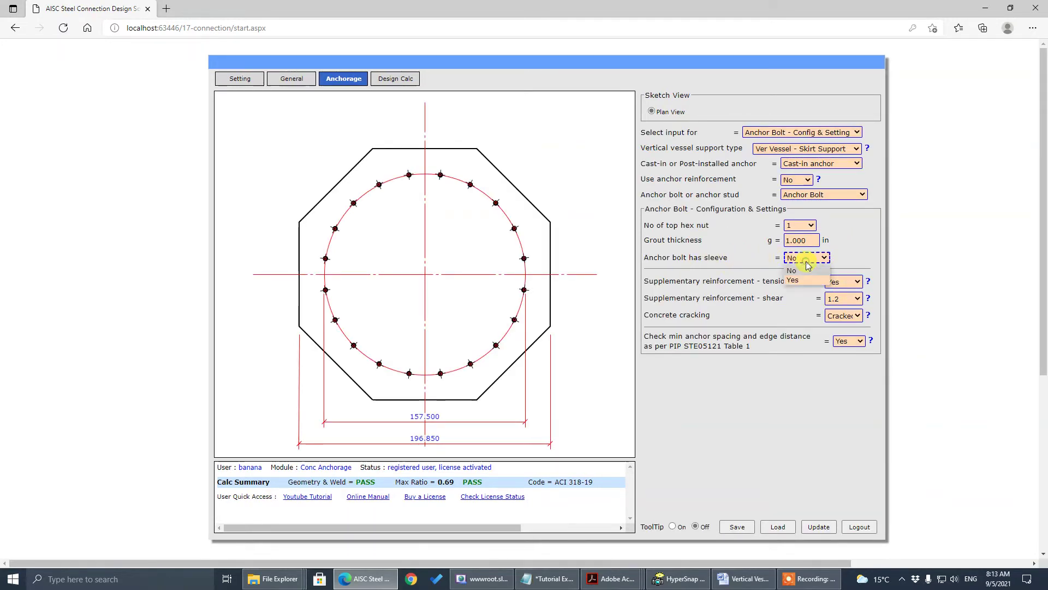
pyautogui.click(808, 283)
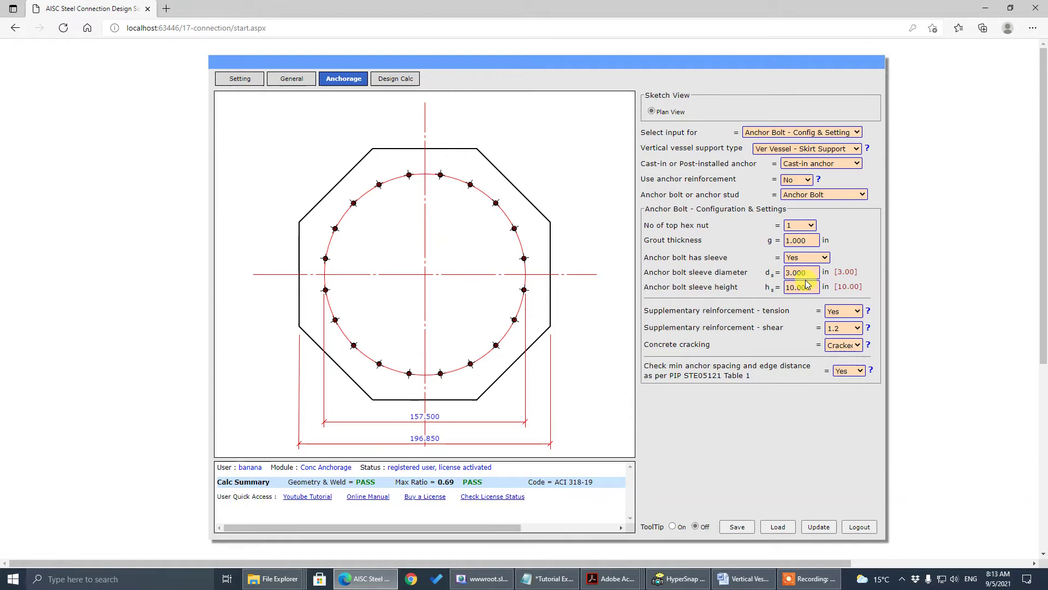
pyautogui.click(806, 274)
pyautogui.click(802, 287)
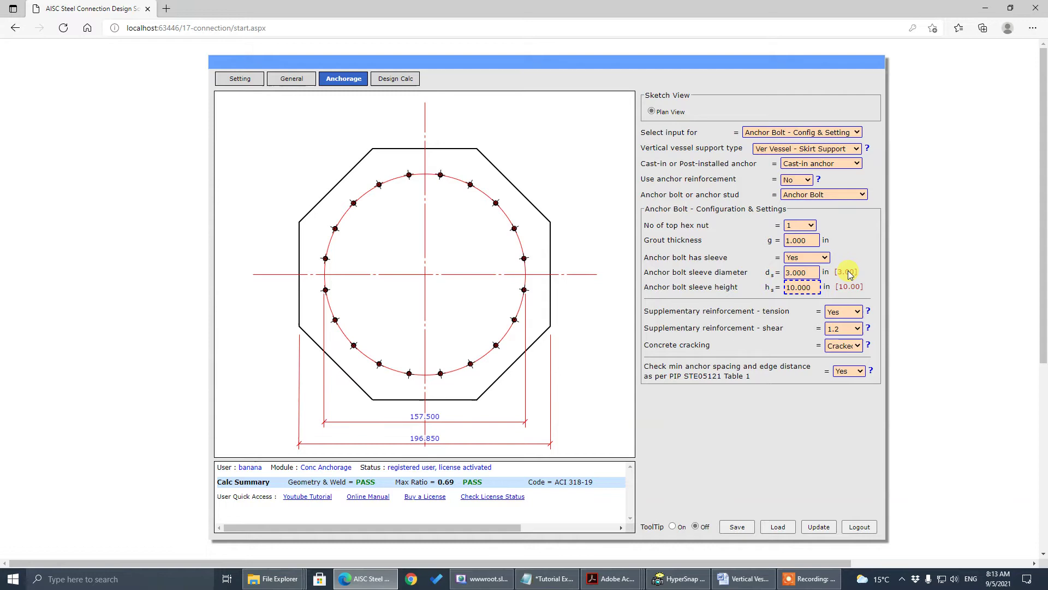
# Step: Display the Anchor Bolt - Dimension inputs
pyautogui.click(807, 229)
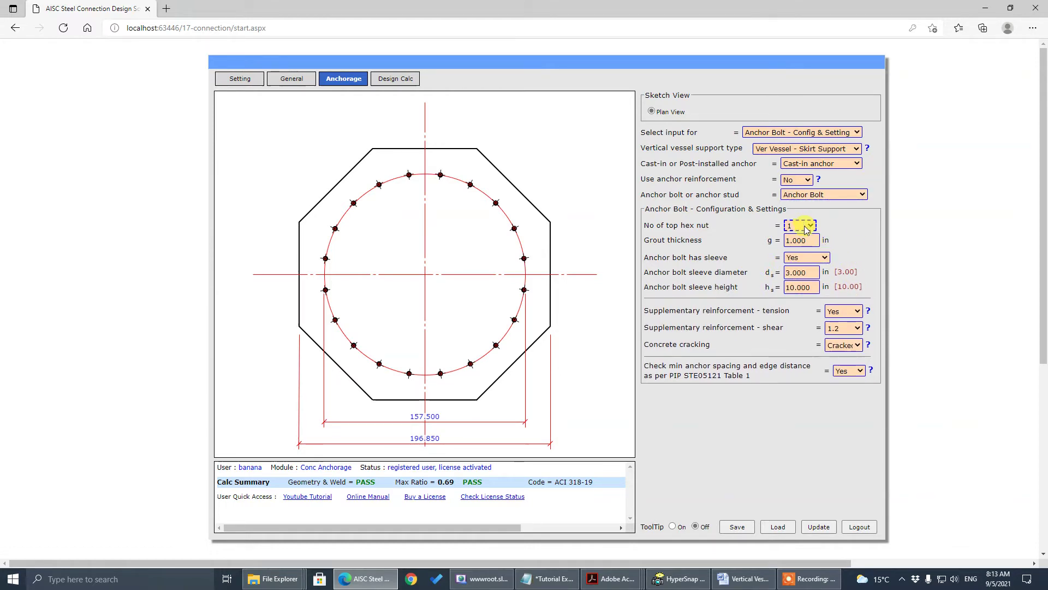
pyautogui.click(800, 133)
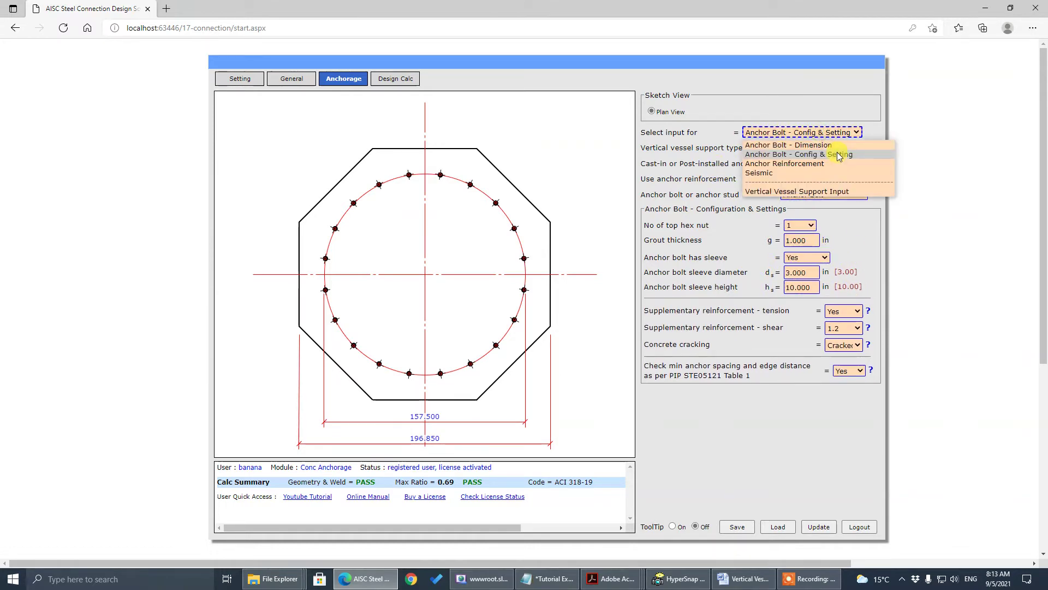
pyautogui.click(835, 143)
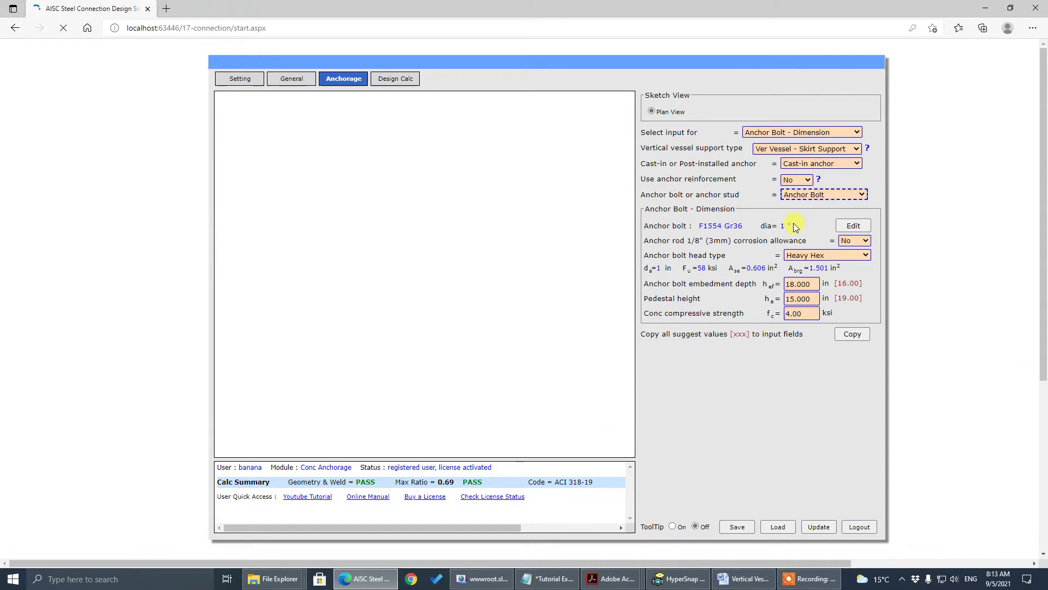
# Step: Return to vessel support inputs and check the 20-anchor bolt circle and 196.85 in mat distance
pyautogui.click(854, 133)
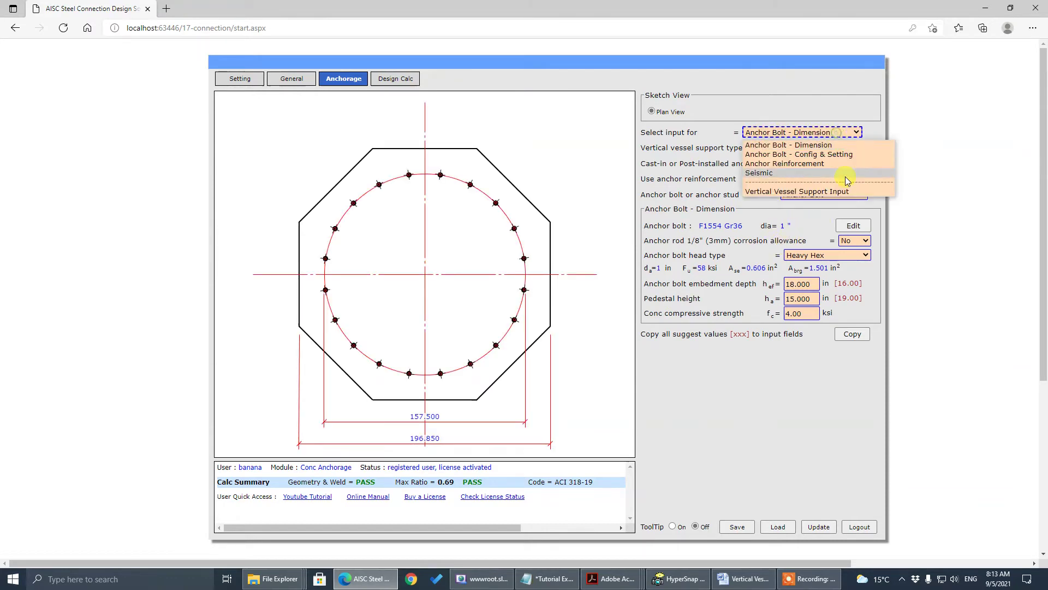
pyautogui.click(847, 192)
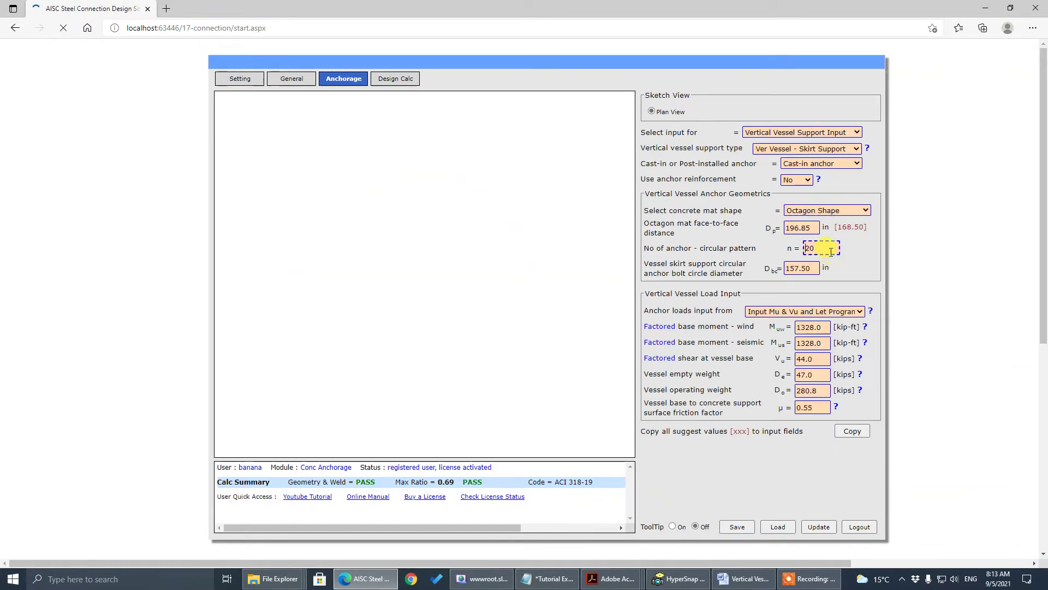
pyautogui.click(788, 268)
pyautogui.click(864, 228)
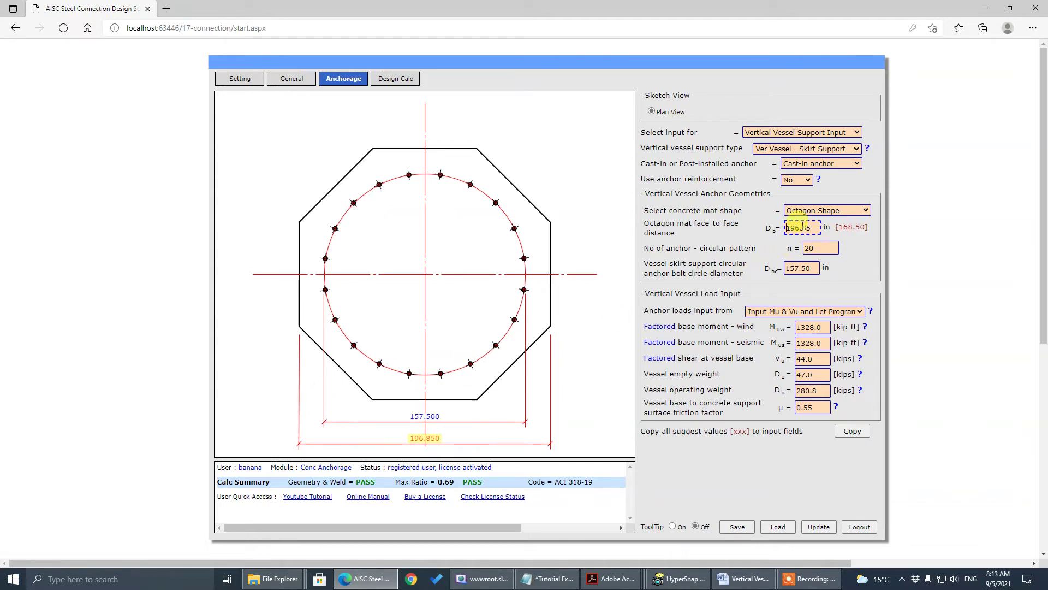
pyautogui.hotkey('shift', 'Tab')
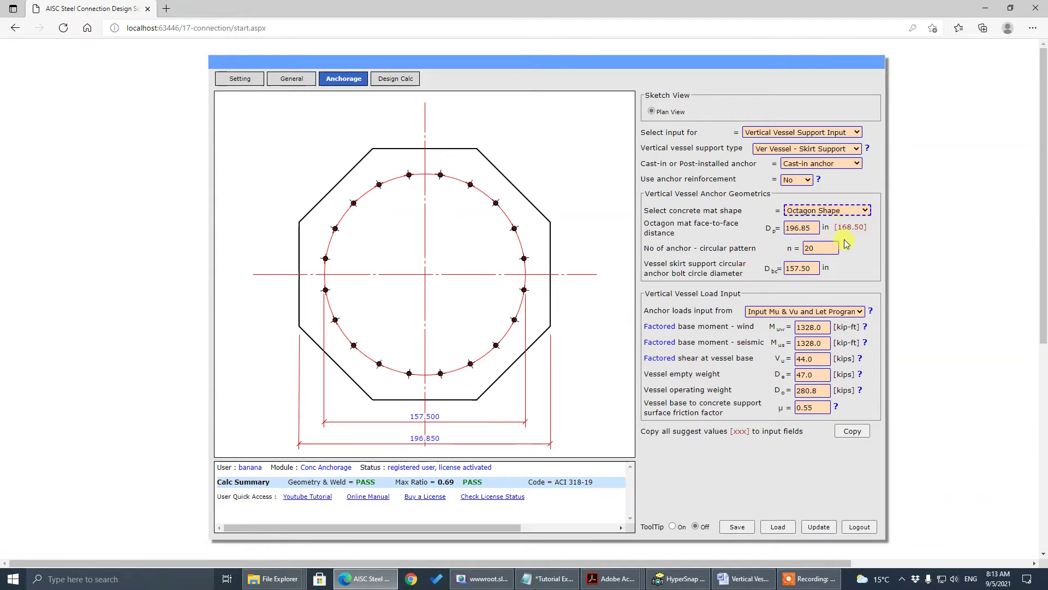
pyautogui.click(858, 285)
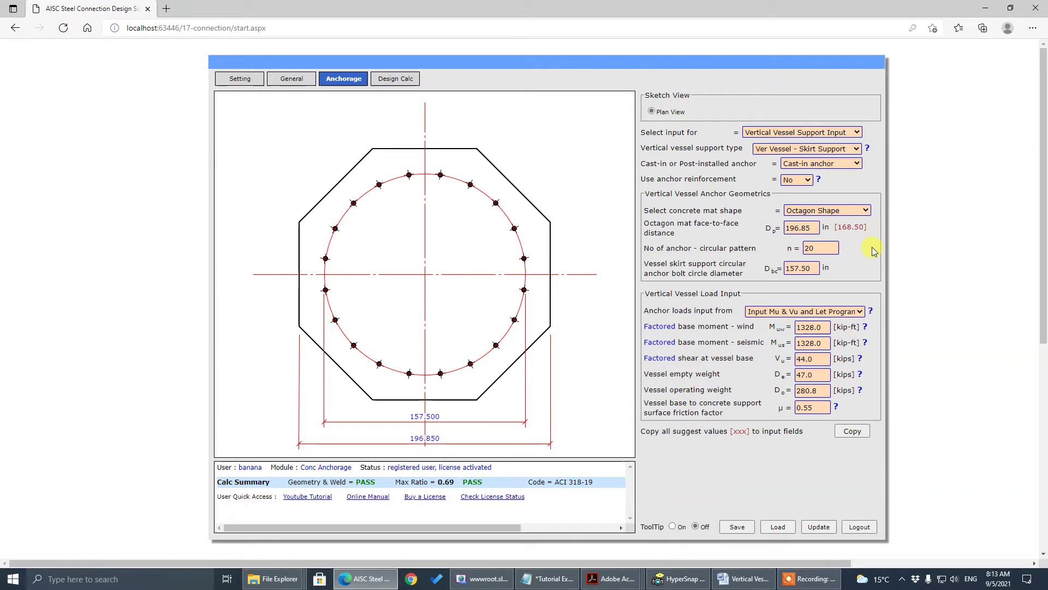
pyautogui.click(787, 225)
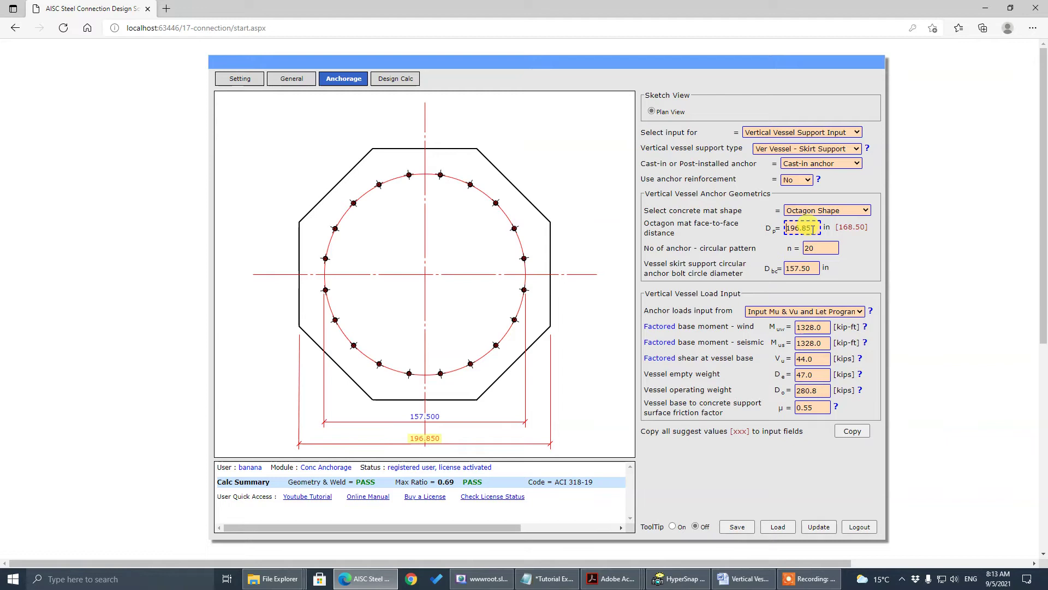
pyautogui.hotkey('shift', 'Tab')
pyautogui.hotkey('shift', 'Tab')
pyautogui.hotkey('shift', 'Tab')
pyautogui.hotkey('shift', 'Tab')
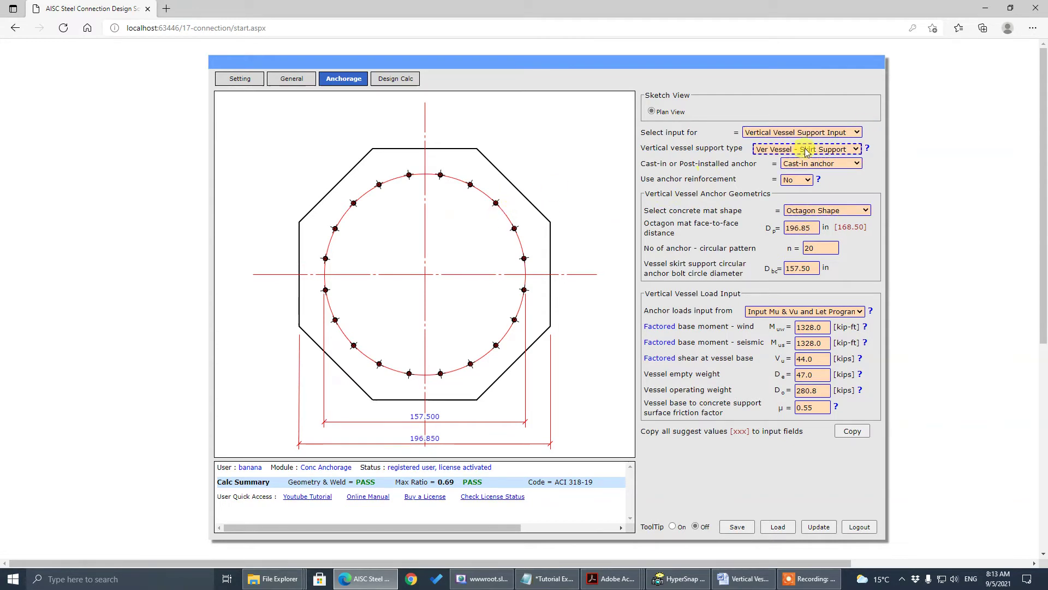
# Step: Change the Anchor Bolt - Dimension pedestal height to 23.620 in and recalculate (Max Ratio 0.69)
pyautogui.hotkey('shift', 'Tab')
pyautogui.hotkey('alt', 'Down')
pyautogui.press('Up')
pyautogui.press('Up')
pyautogui.press('Up')
pyautogui.press('Up')
pyautogui.press('Return')
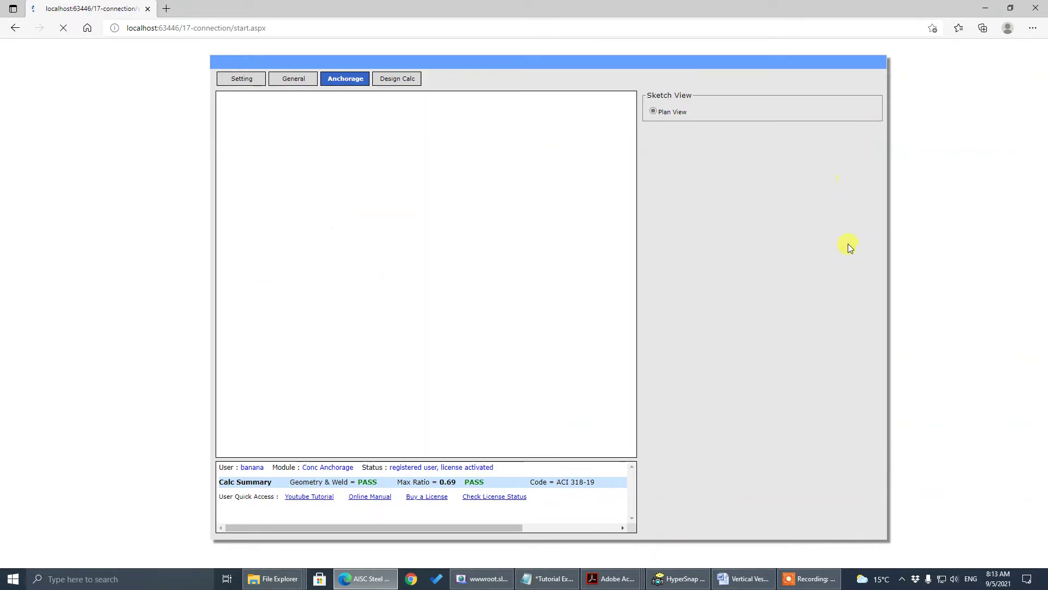
pyautogui.click(812, 298)
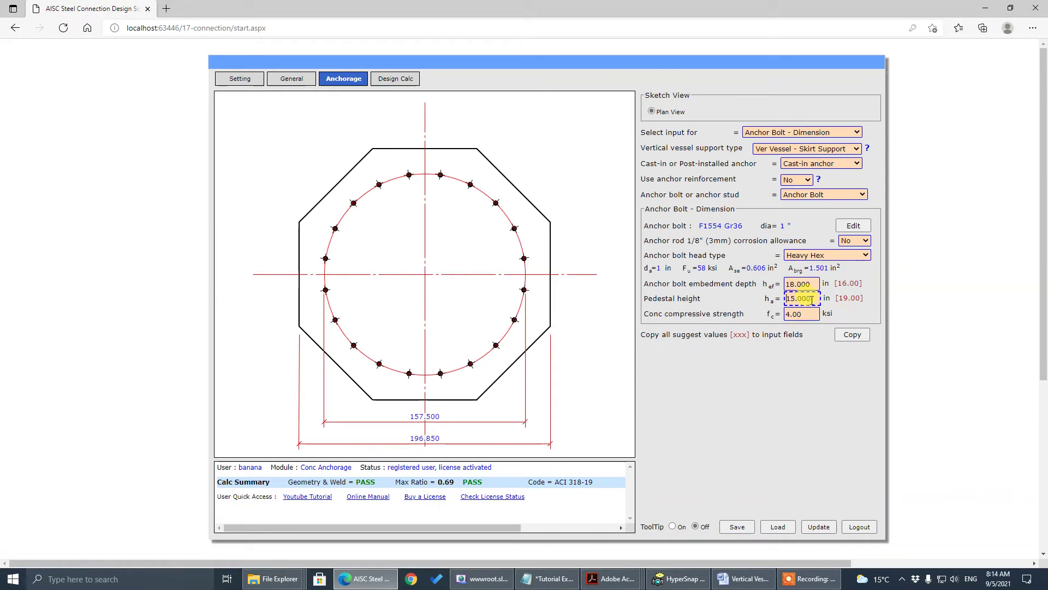
pyautogui.moveTo(811, 298); pyautogui.dragTo(688, 306)
pyautogui.write('2')
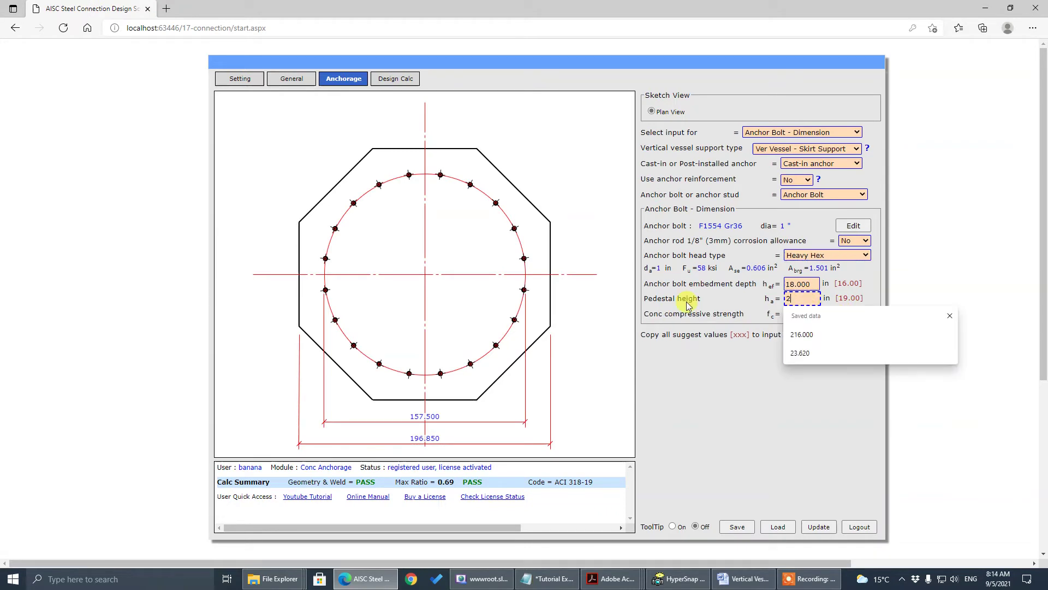
pyautogui.write('3.')
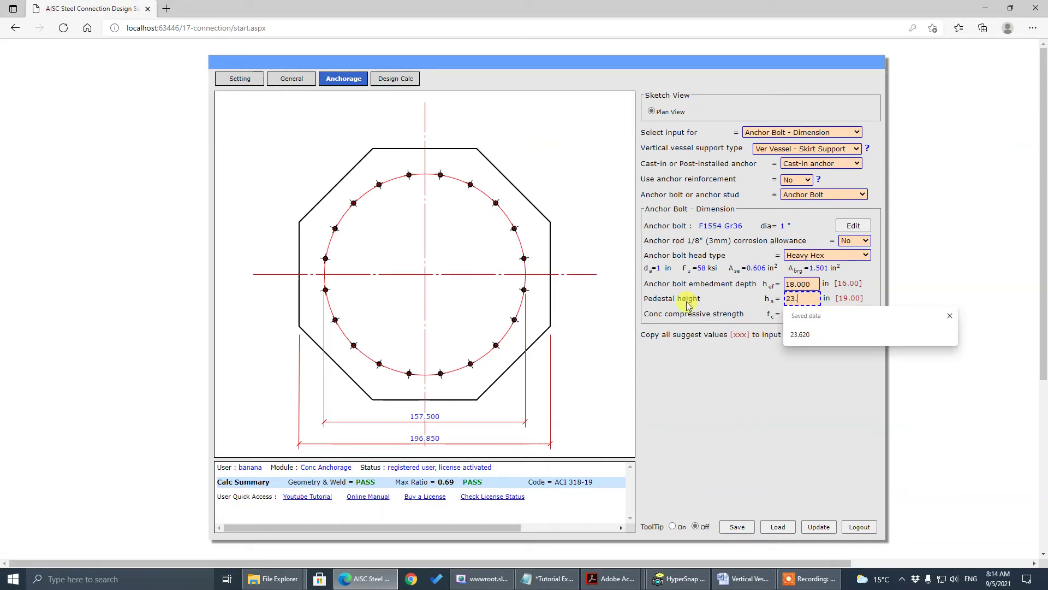
pyautogui.write('620')
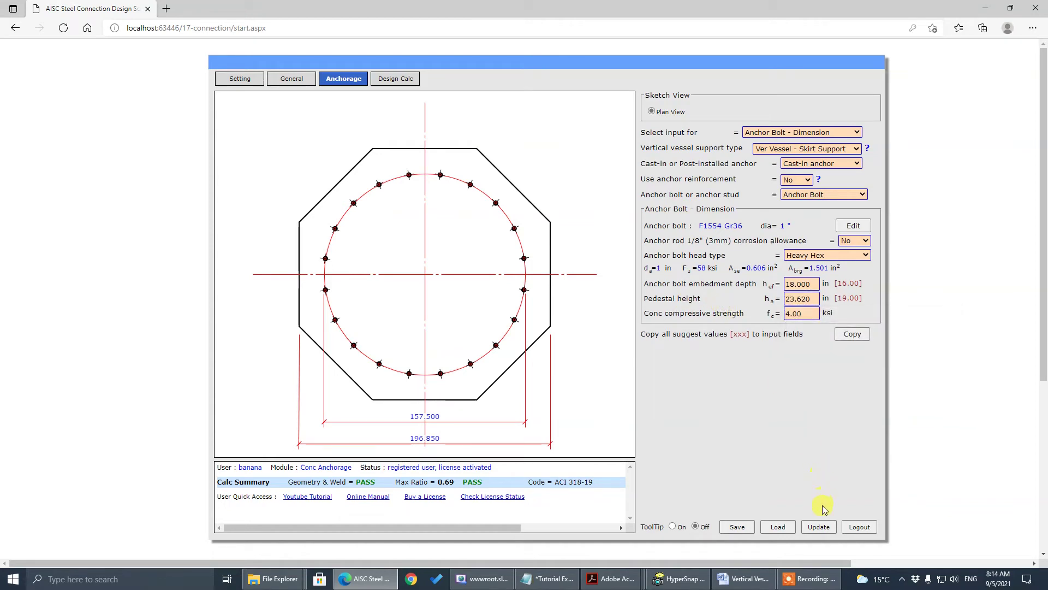
pyautogui.doubleClick(802, 320)
pyautogui.click(820, 526)
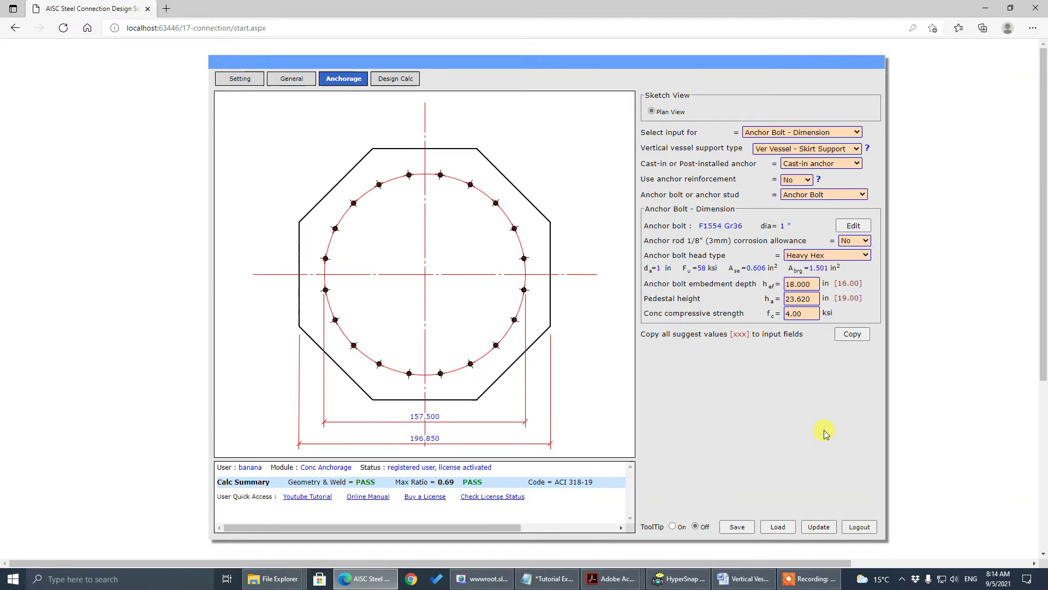
# Step: Return to the vessel support inputs and set the factored wind base moment Muw to 1000.9 kip-ft
pyautogui.click(797, 133)
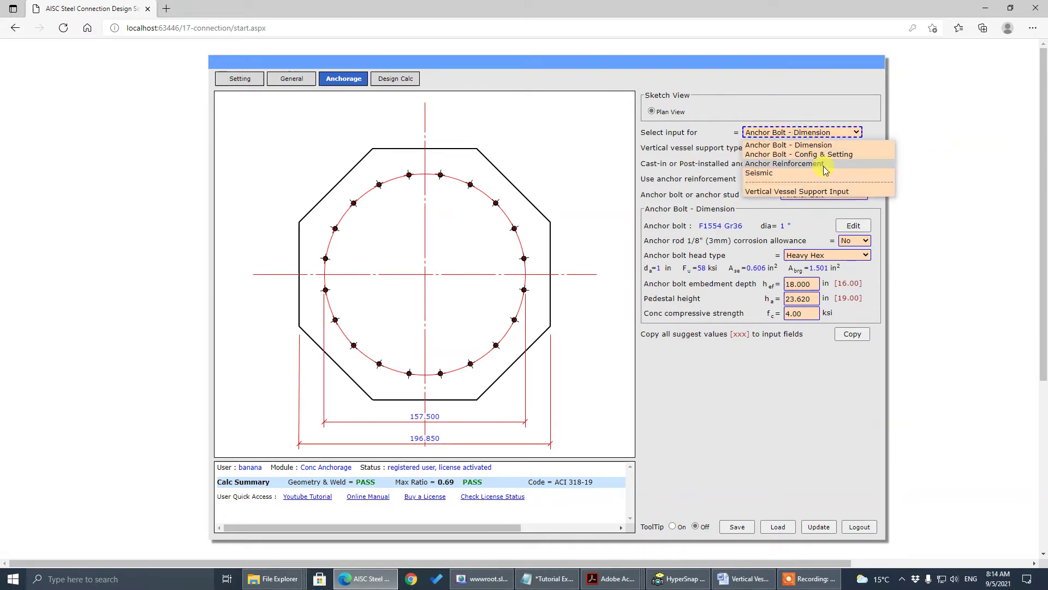
pyautogui.click(827, 192)
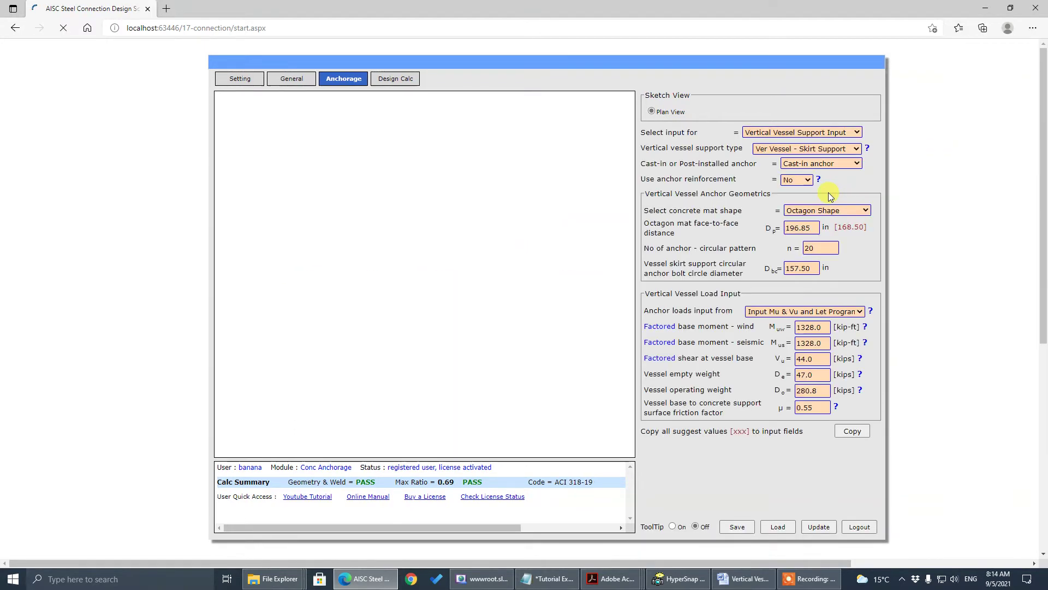
pyautogui.click(829, 342)
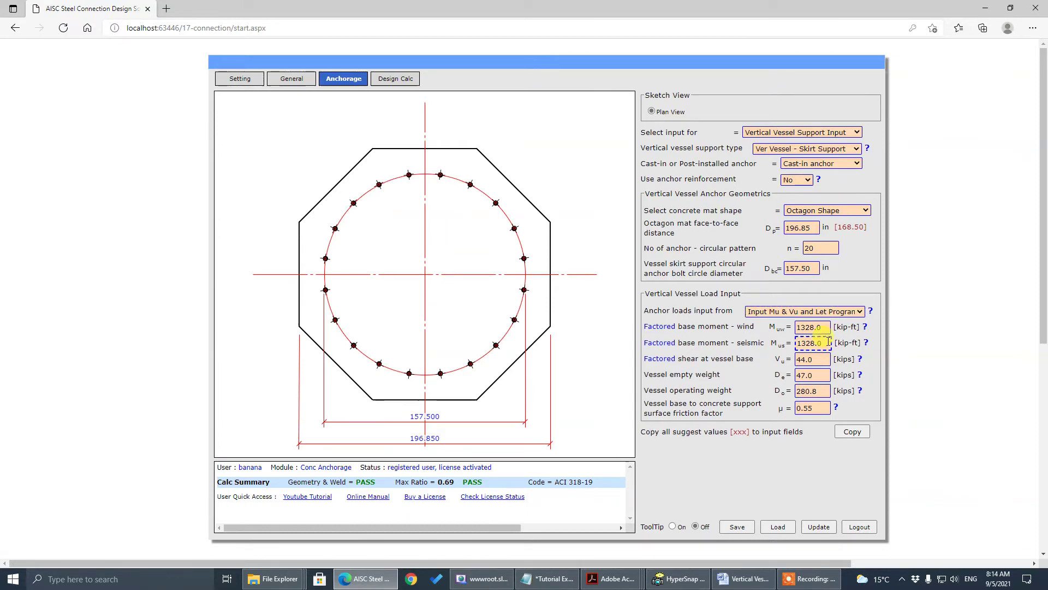
pyautogui.click(829, 342)
pyautogui.click(824, 332)
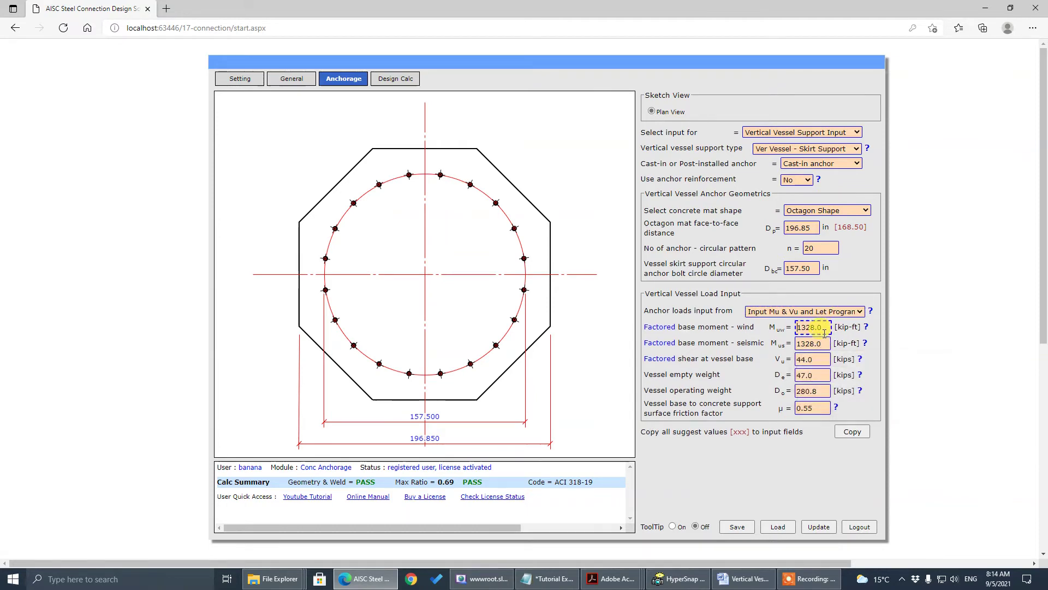
pyautogui.doubleClick(825, 328)
pyautogui.write('10')
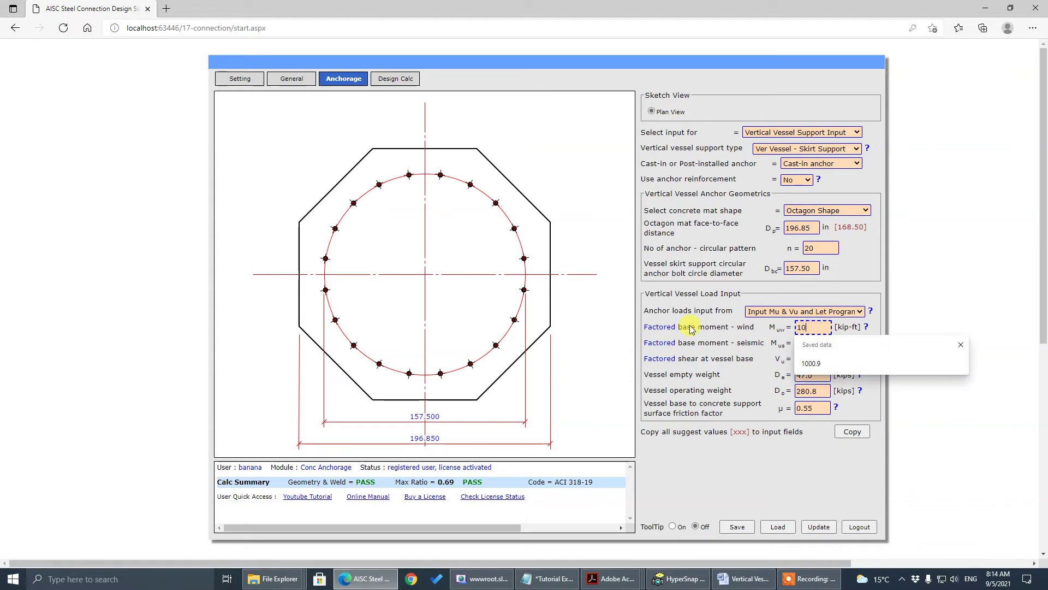
pyautogui.write('00.9')
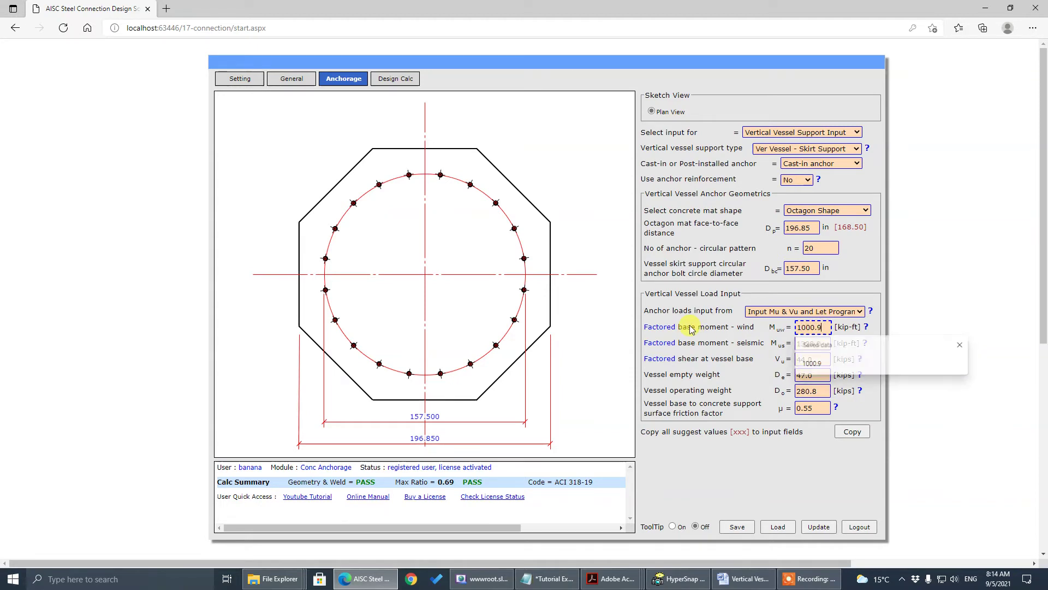
pyautogui.press('Return')
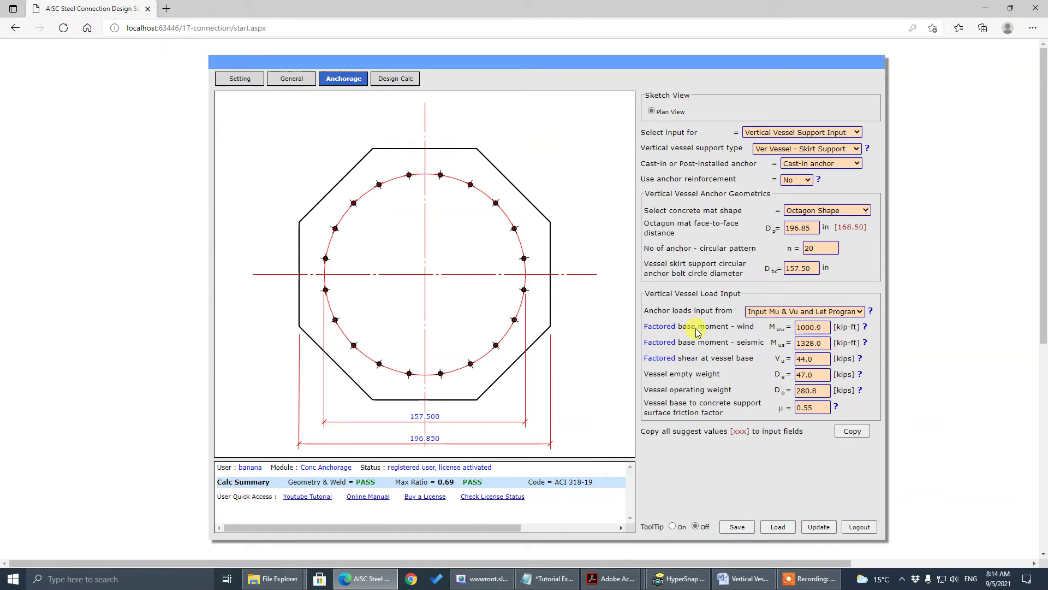
# Step: Set the seismic moment Mus to 434.2 kip-ft and base shear Vu to 29.9 kips
pyautogui.doubleClick(808, 343)
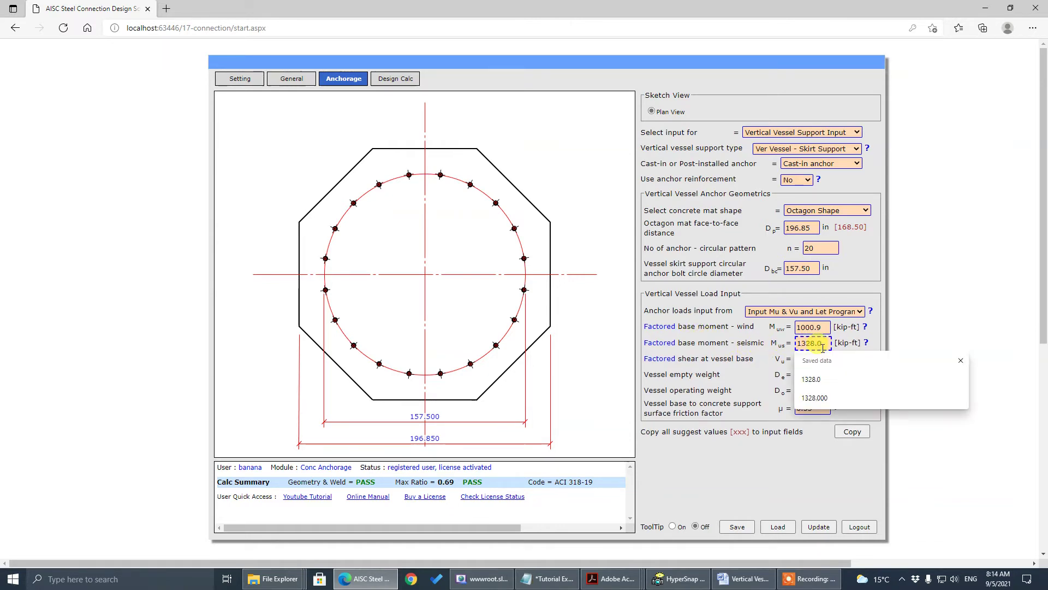
pyautogui.write('434.2')
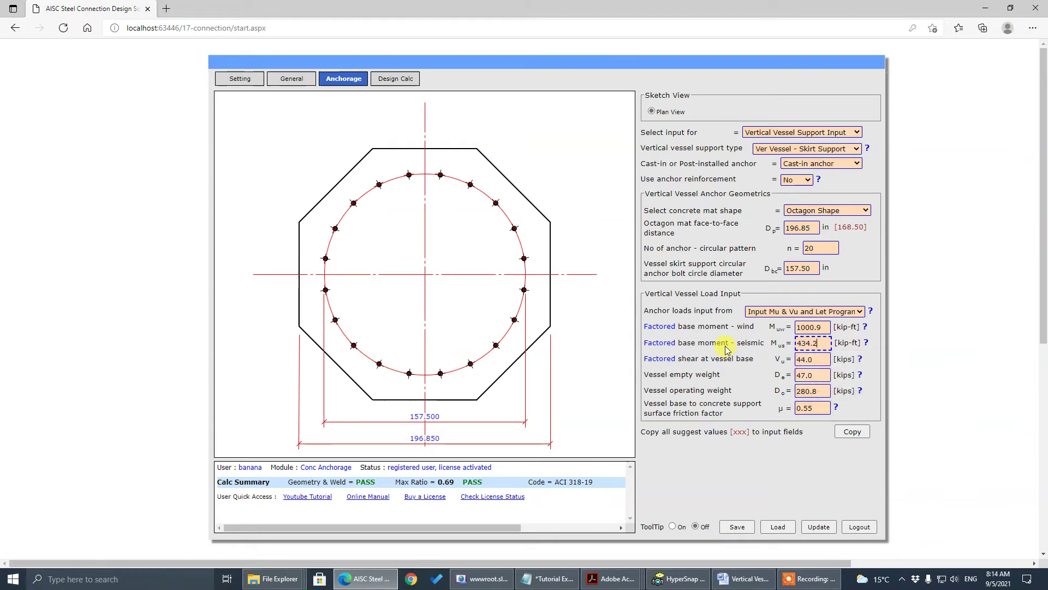
pyautogui.press('Return')
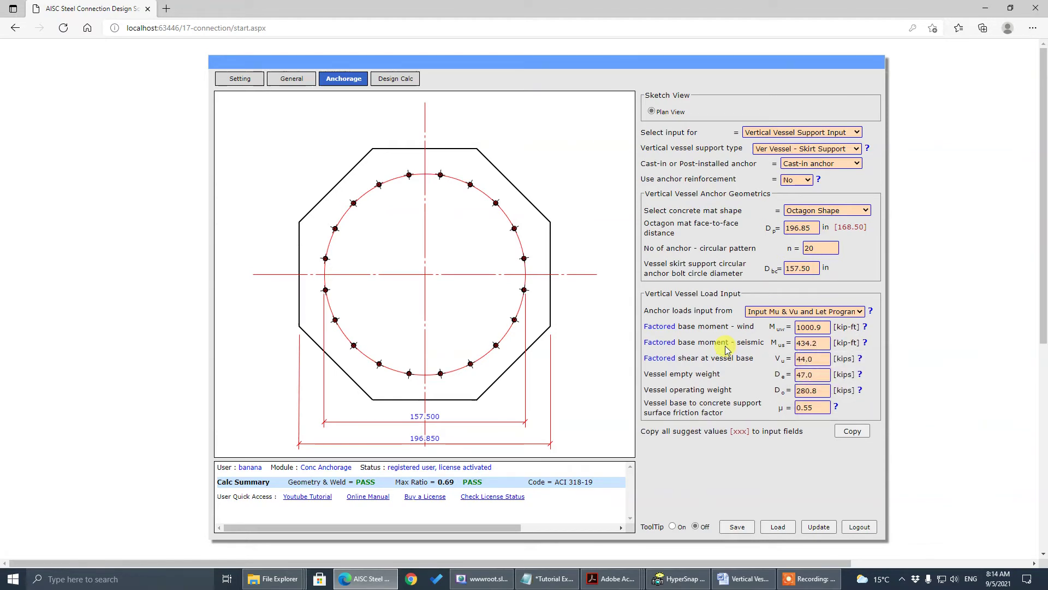
pyautogui.click(812, 372)
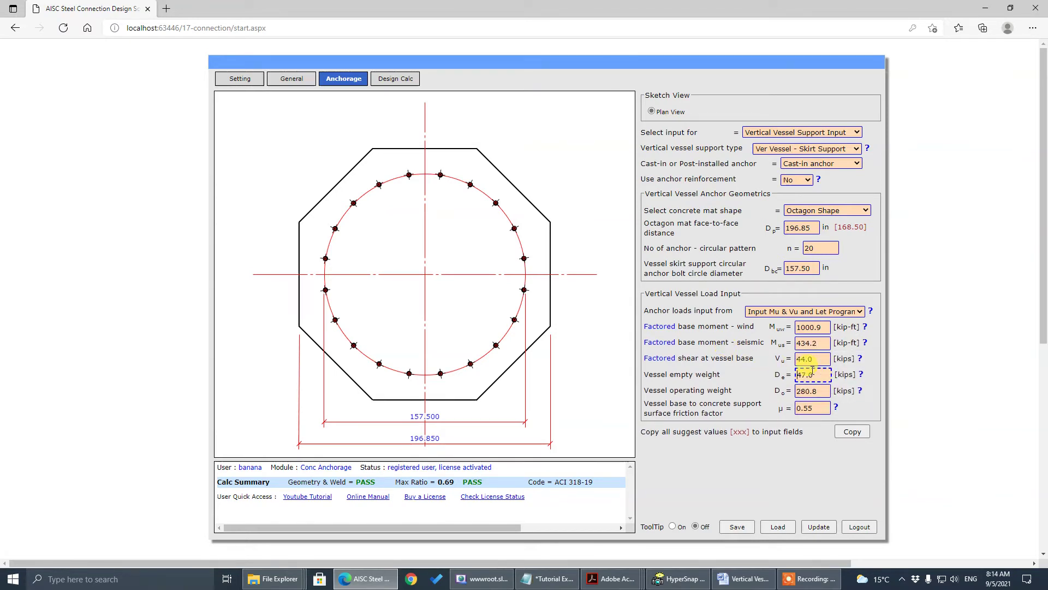
pyautogui.doubleClick(812, 359)
pyautogui.write('29')
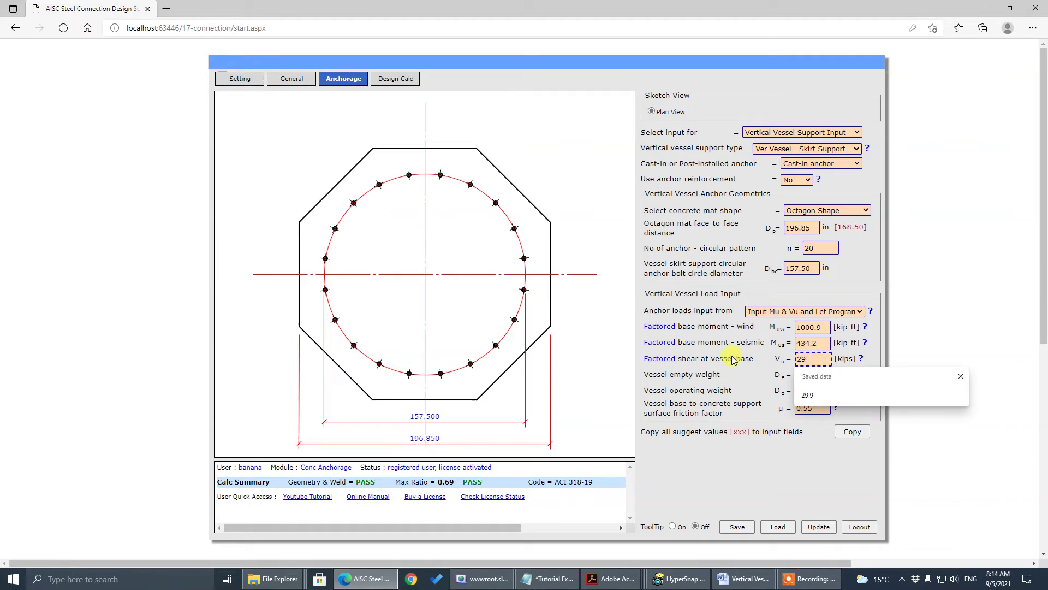
pyautogui.write('.9')
pyautogui.click(827, 375)
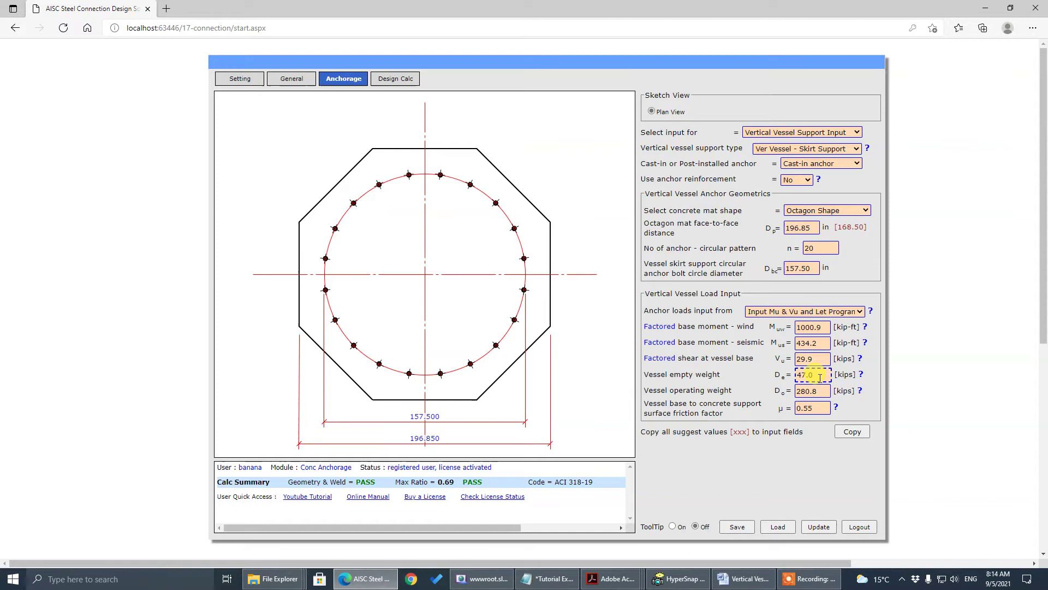
pyautogui.click(823, 394)
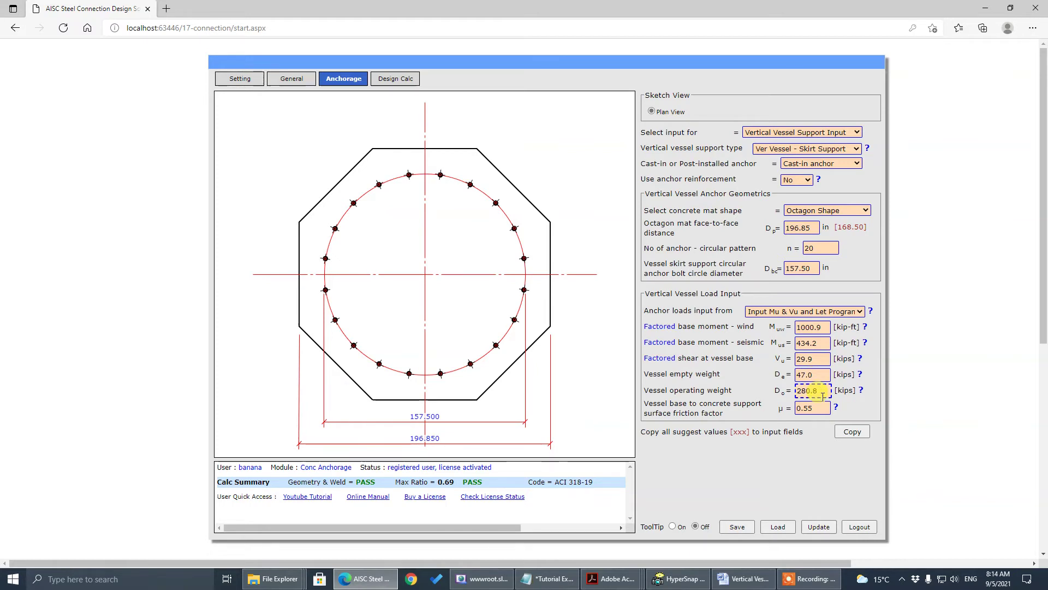
pyautogui.click(827, 425)
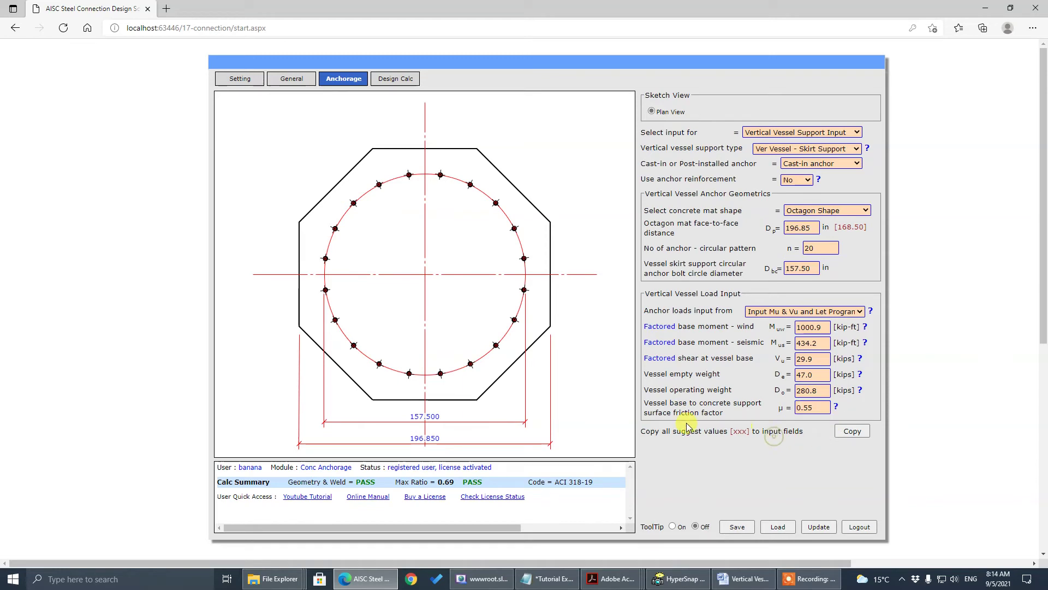
# Step: Recalculate with the new loads, giving PASS at max ratio 0.50, and read the friction factor μ help
pyautogui.click(819, 527)
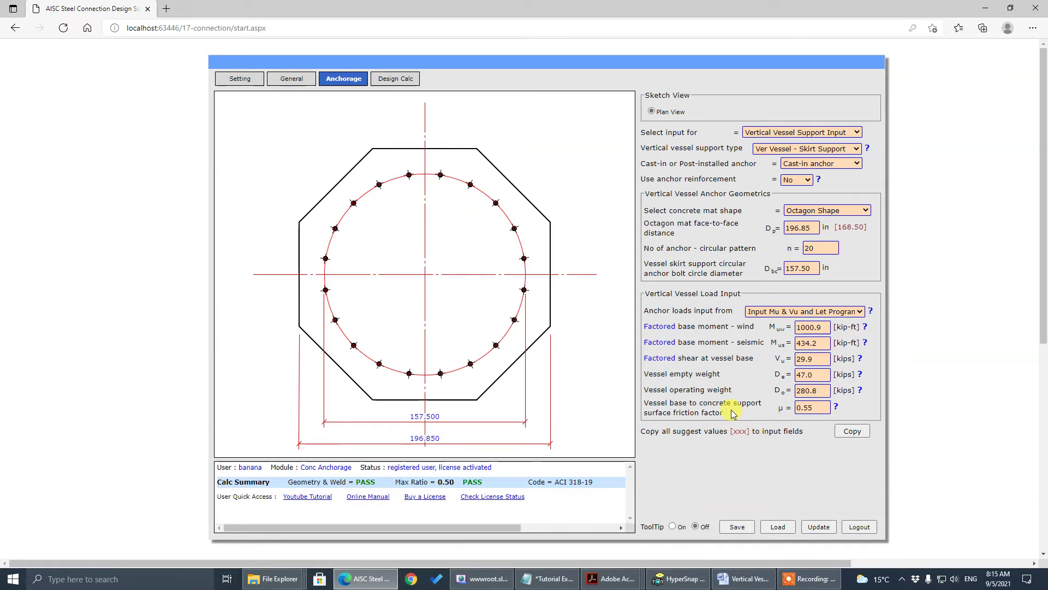
pyautogui.click(798, 408)
pyautogui.click(799, 406)
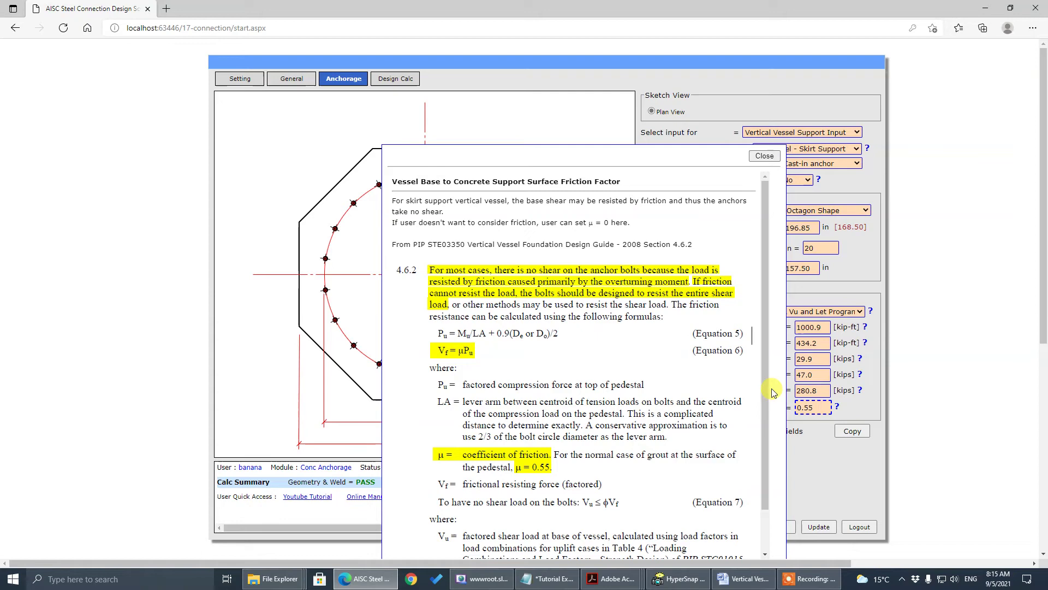
pyautogui.scroll(-2, 768, 441)
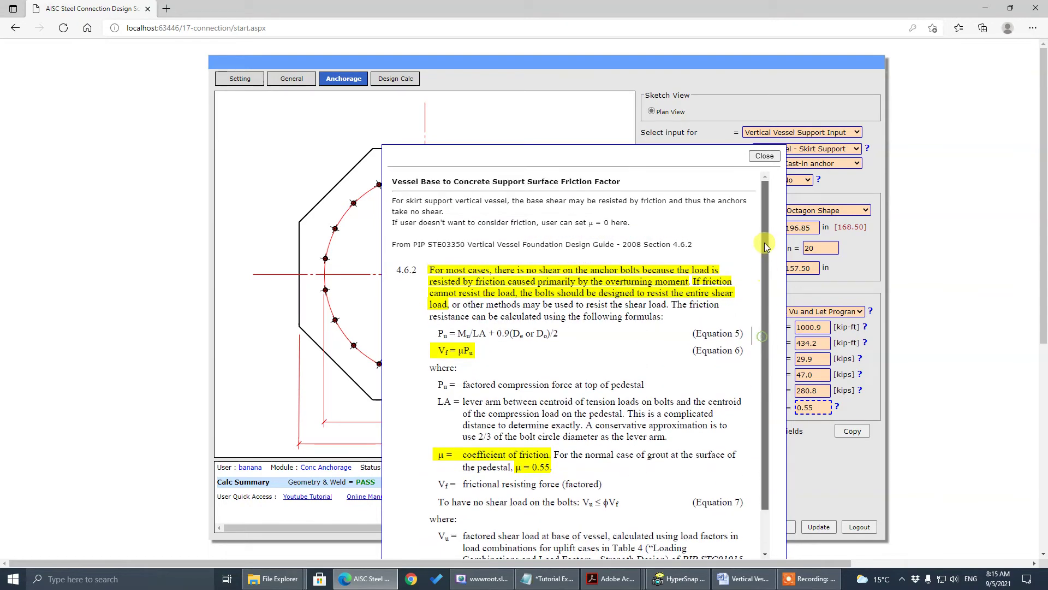
pyautogui.scroll(2, 766, 339)
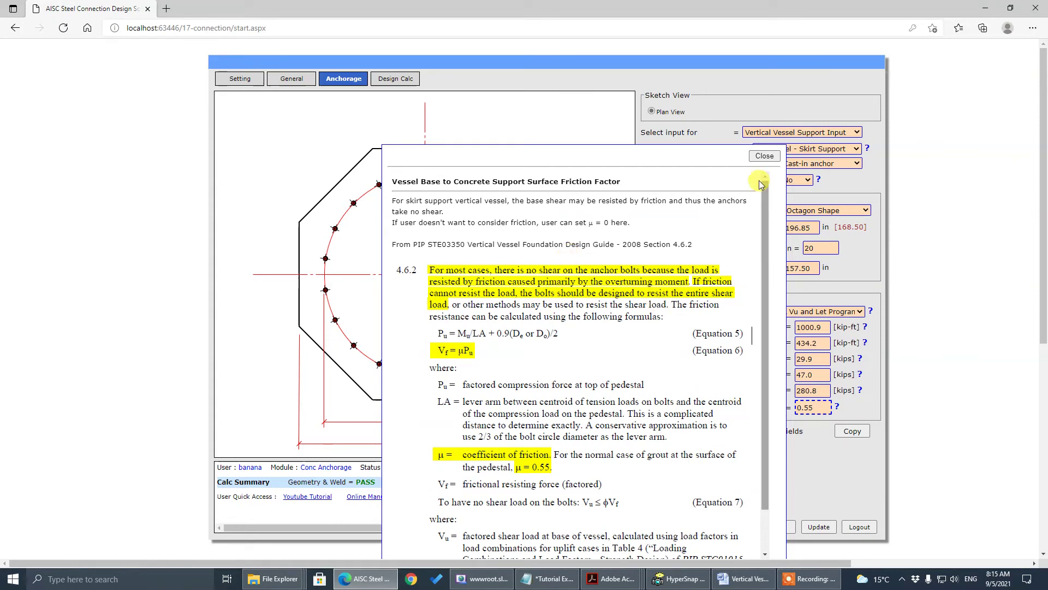
pyautogui.click(764, 156)
# Step: Close the help popups and set ToolTip to Off
pyautogui.click(798, 498)
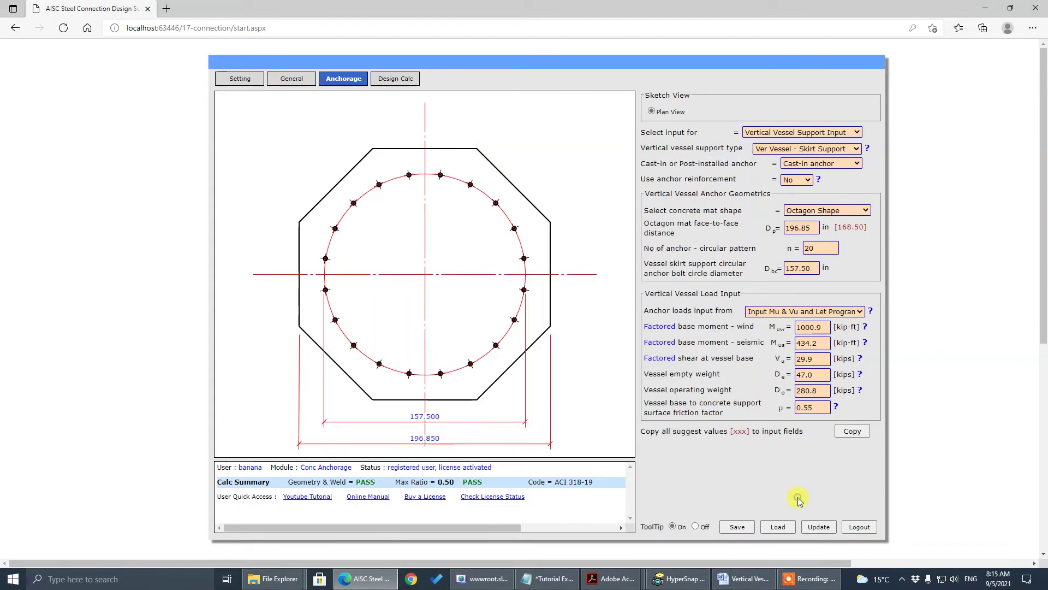
pyautogui.click(805, 407)
pyautogui.click(823, 468)
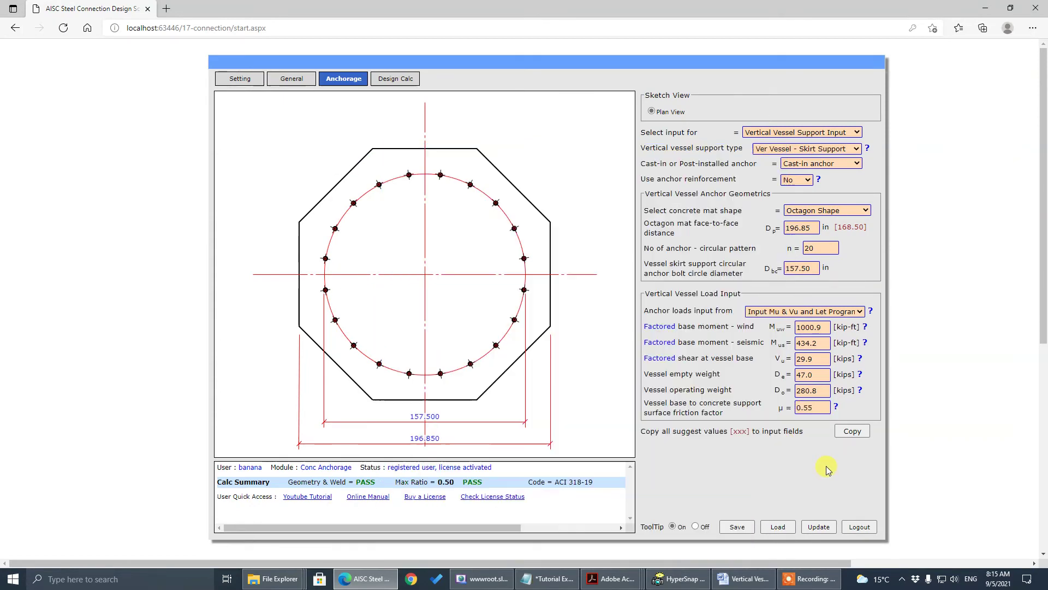
pyautogui.click(696, 527)
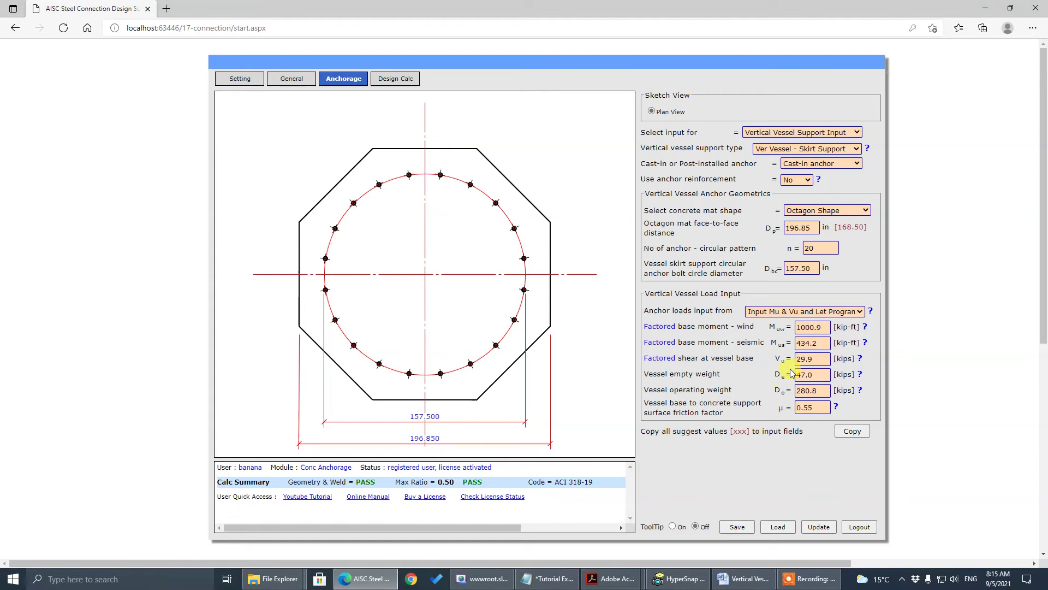
pyautogui.click(819, 360)
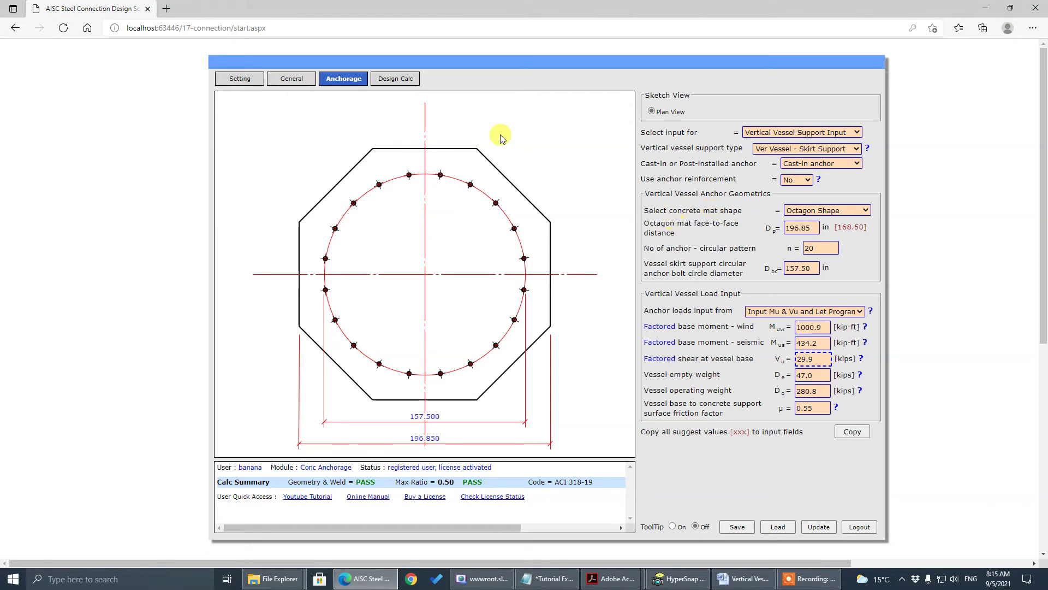
# Step: Show Design Calc with Anchor-LC1 checked and anchor forces expanded, printed to a maximized window
pyautogui.click(402, 84)
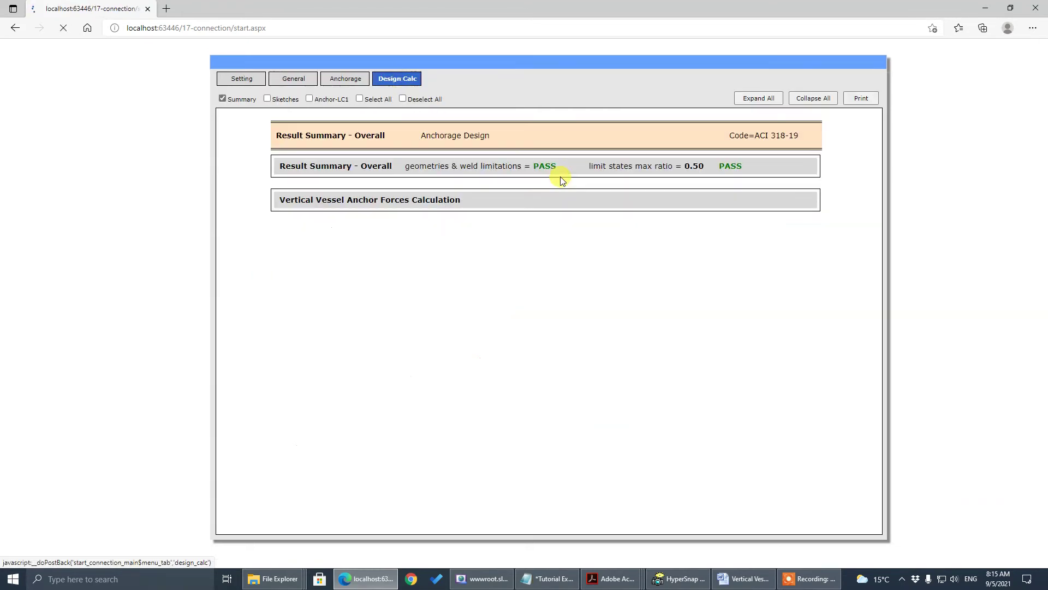
pyautogui.click(317, 99)
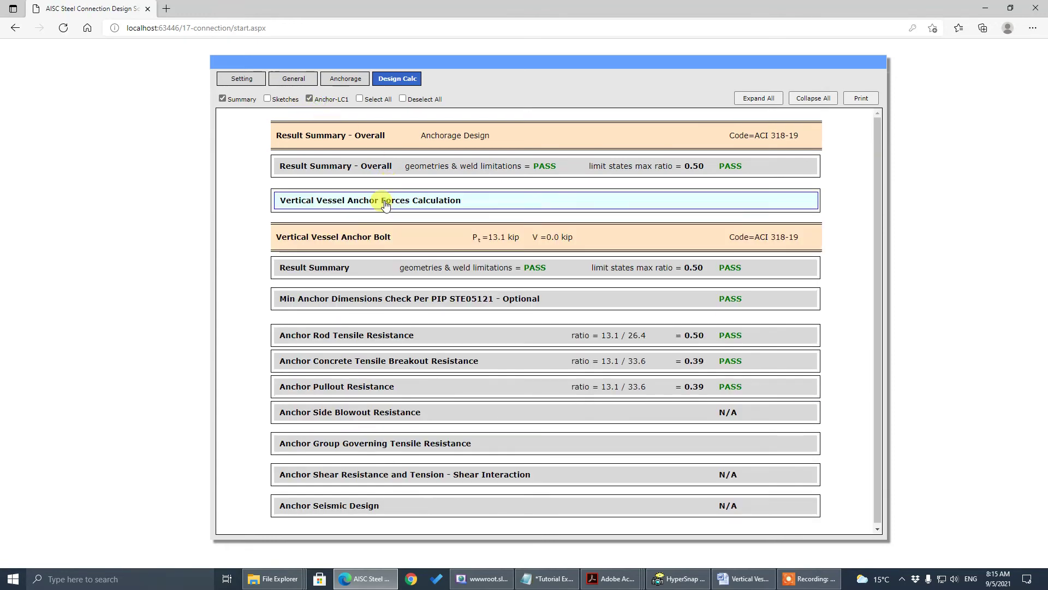
pyautogui.click(385, 203)
pyautogui.click(861, 98)
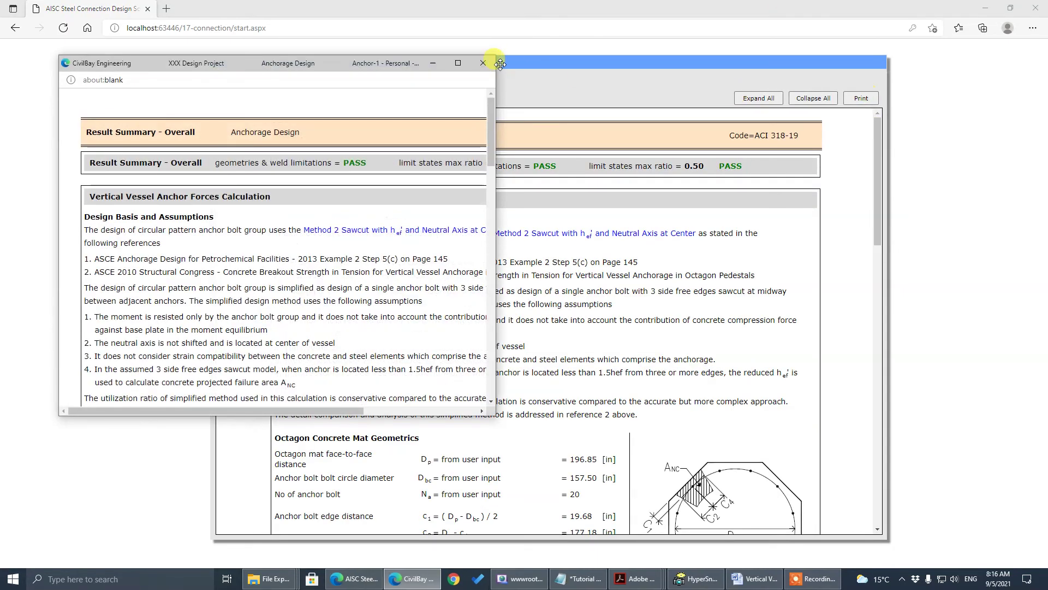
pyautogui.click(458, 63)
pyautogui.scroll(-5, 461, 263)
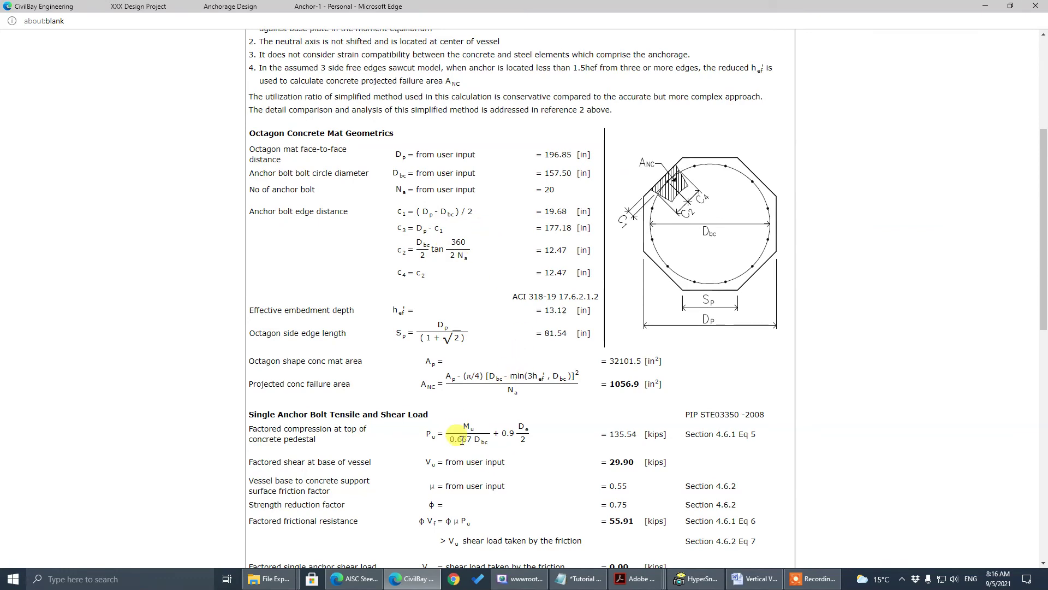
pyautogui.scroll(-6, 620, 335)
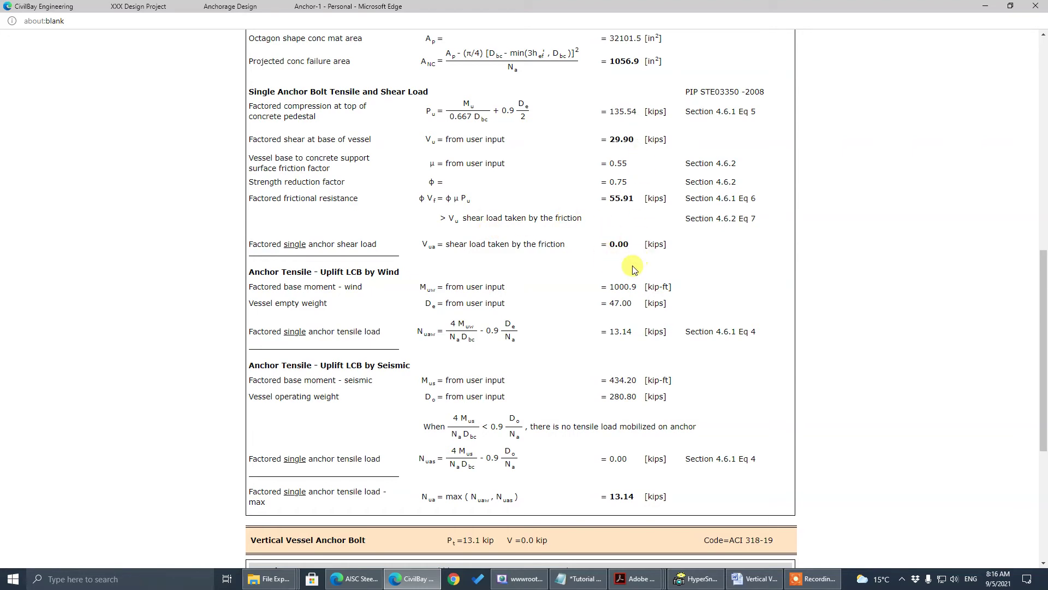
pyautogui.scroll(-2, 633, 269)
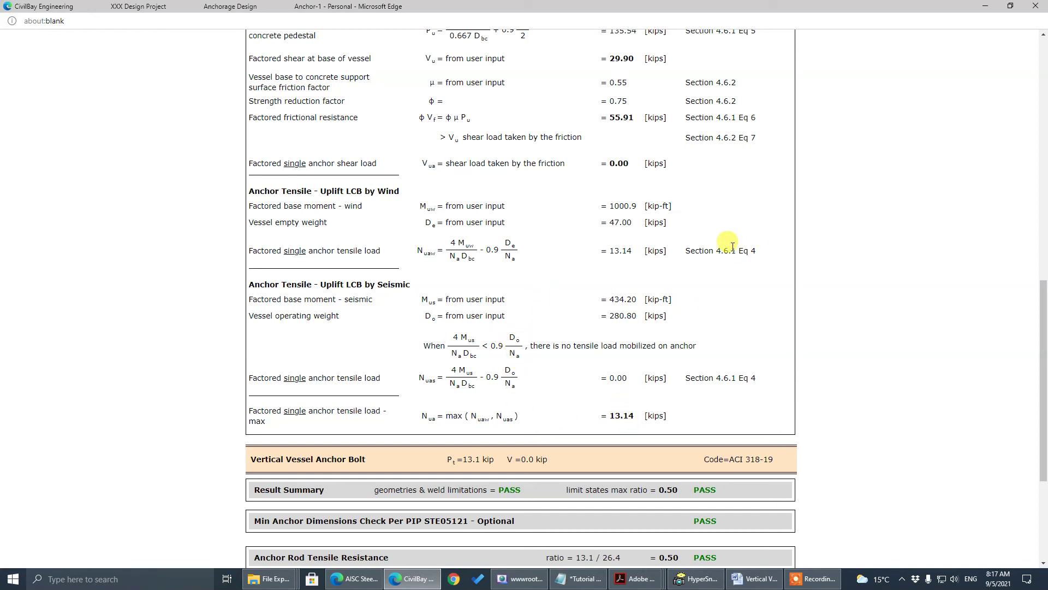
# Step: Close the print window and collapse all Design Calc sections to their PASS headers
pyautogui.click(1036, 5)
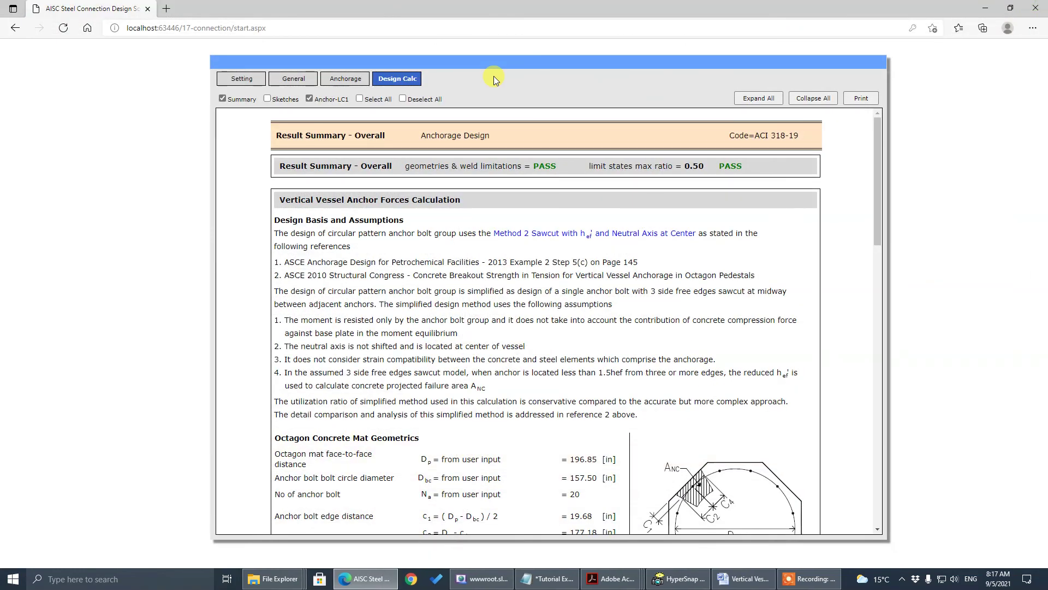
pyautogui.scroll(-15, 440, 233)
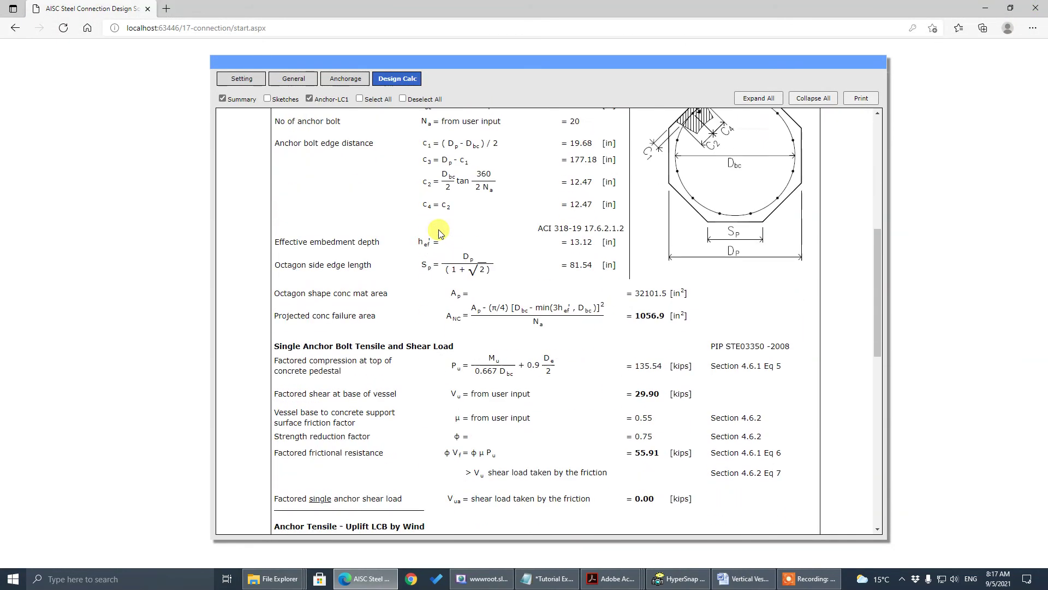
pyautogui.scroll(11, 439, 233)
pyautogui.scroll(4, 438, 229)
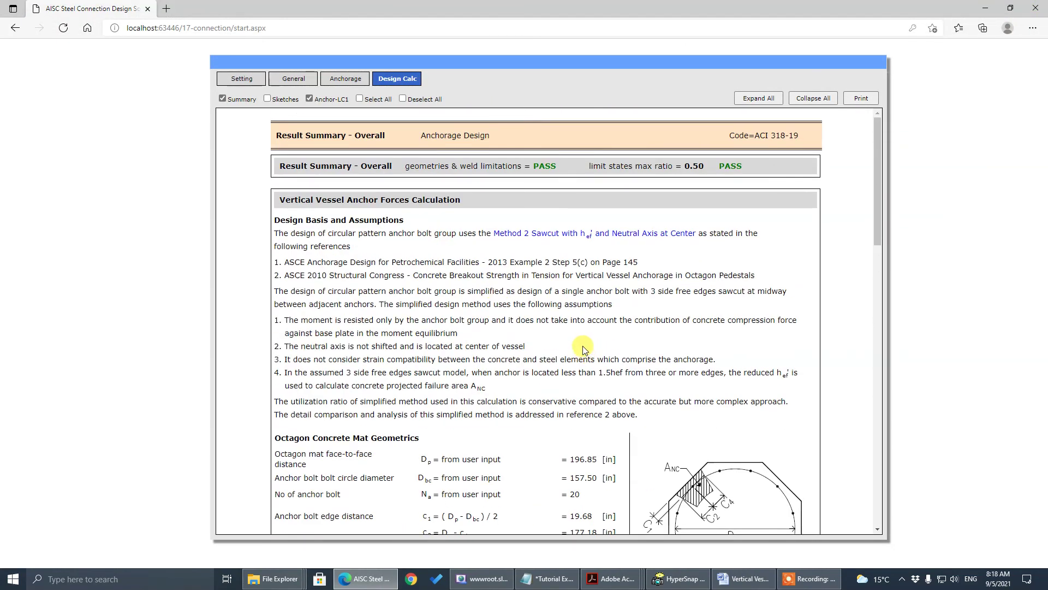
pyautogui.scroll(-2, 590, 464)
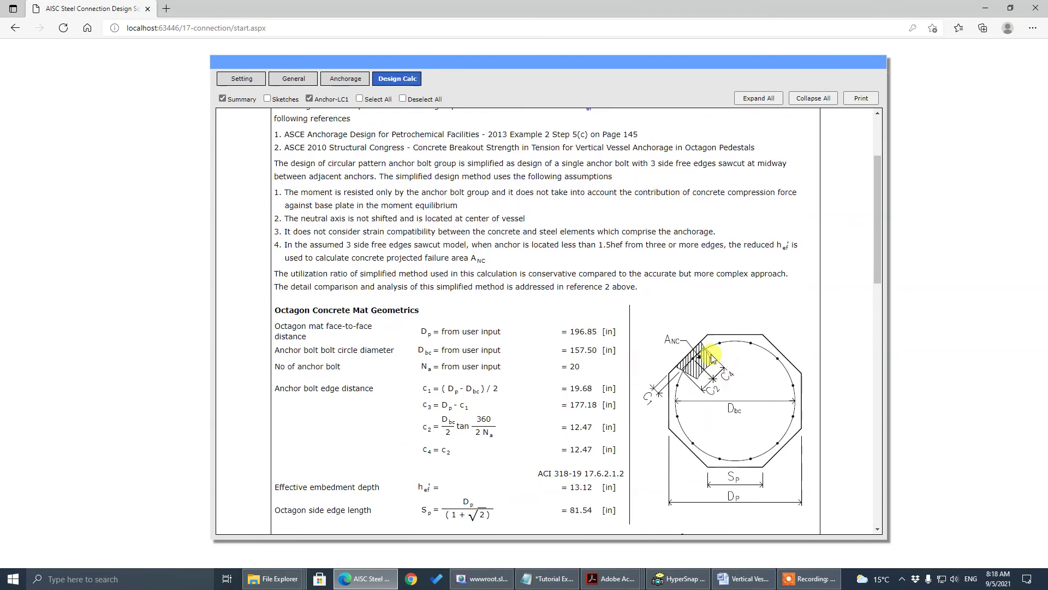
pyautogui.scroll(3, 627, 341)
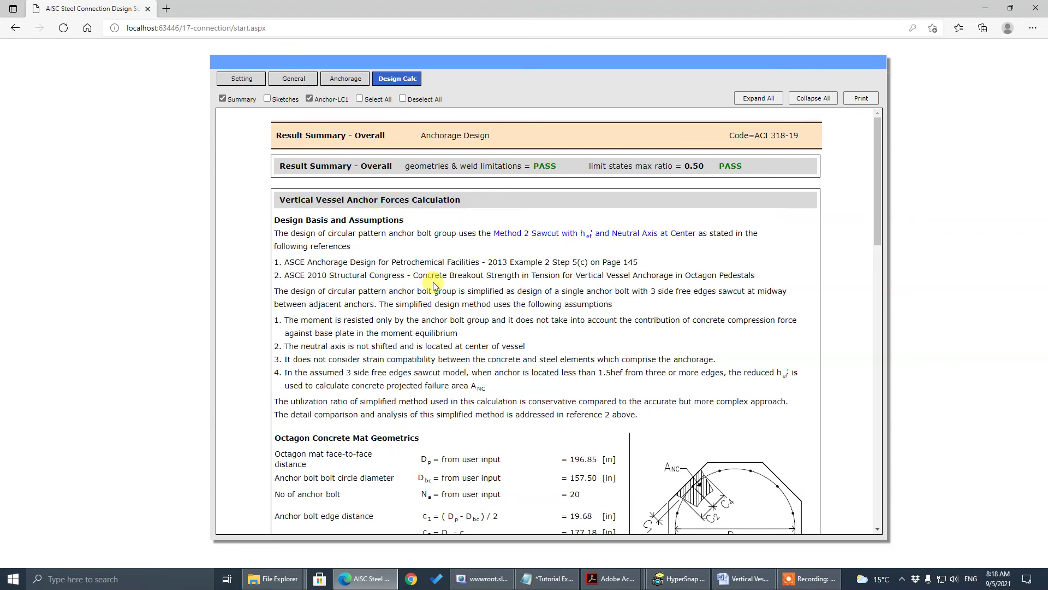
pyautogui.click(813, 98)
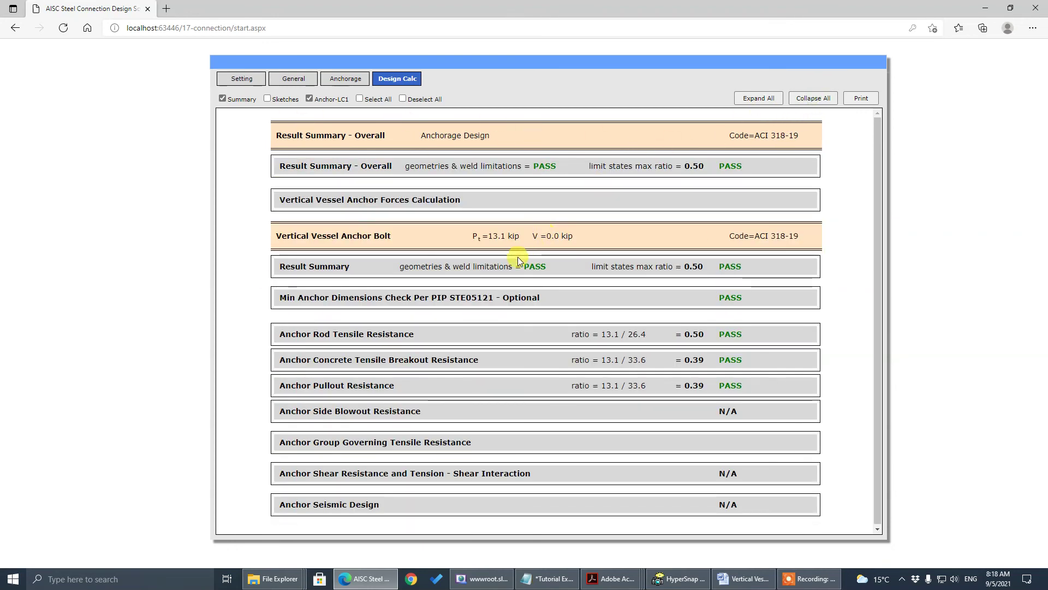